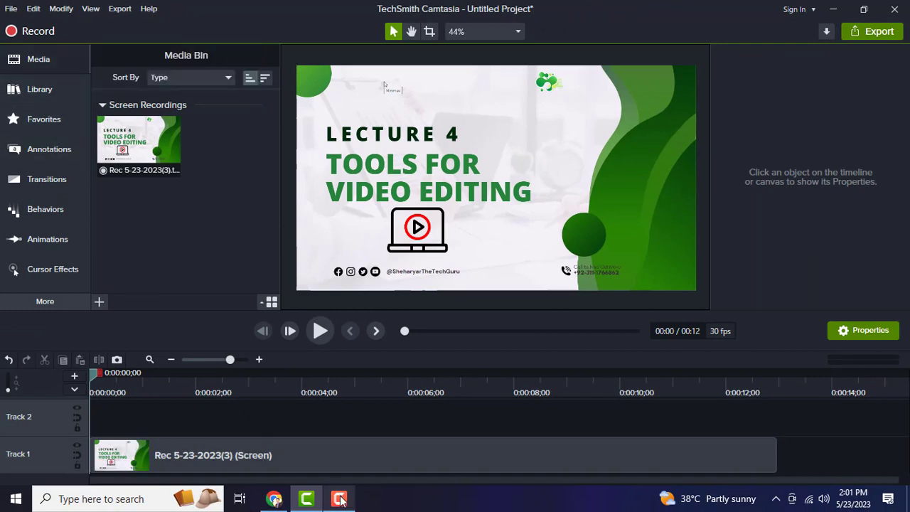
Step: Import the angry-face emoji image from the Downloads folder into the Media Bin
mouse_move(341, 499)
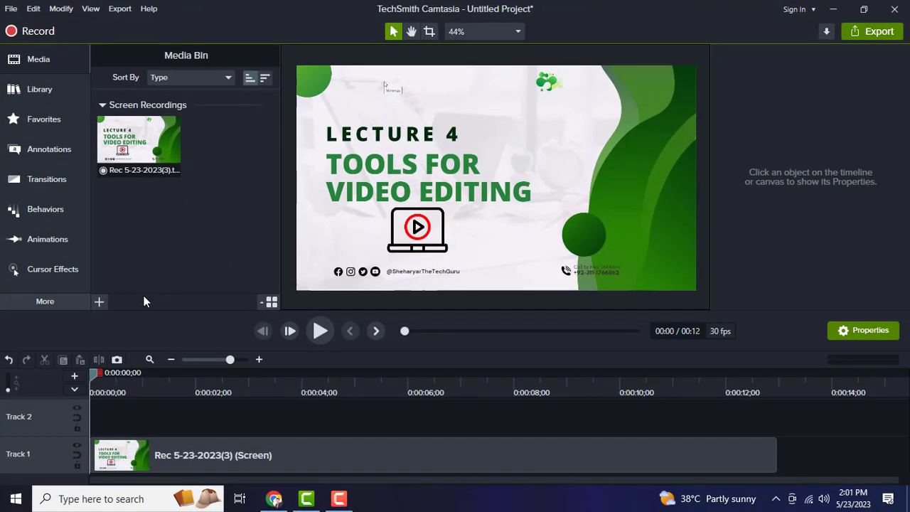
left_click(98, 302)
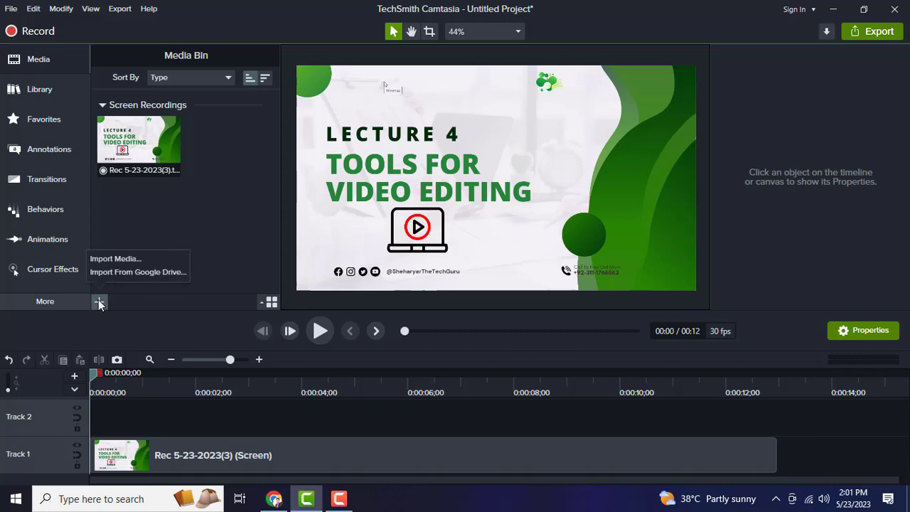
left_click(123, 260)
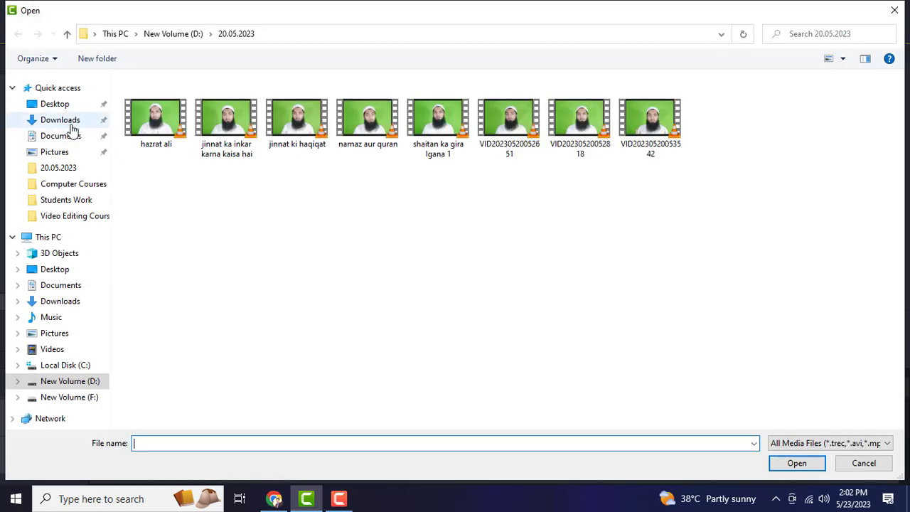
left_click(69, 122)
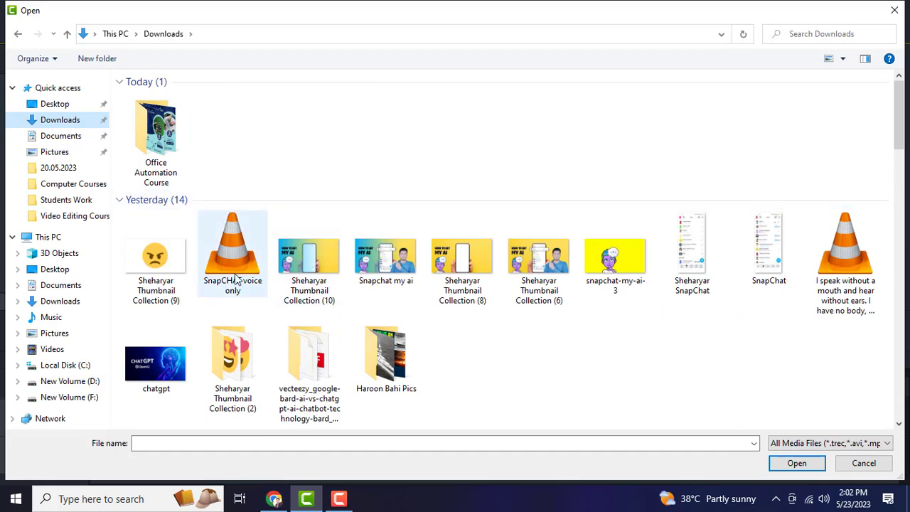
double_click(162, 249)
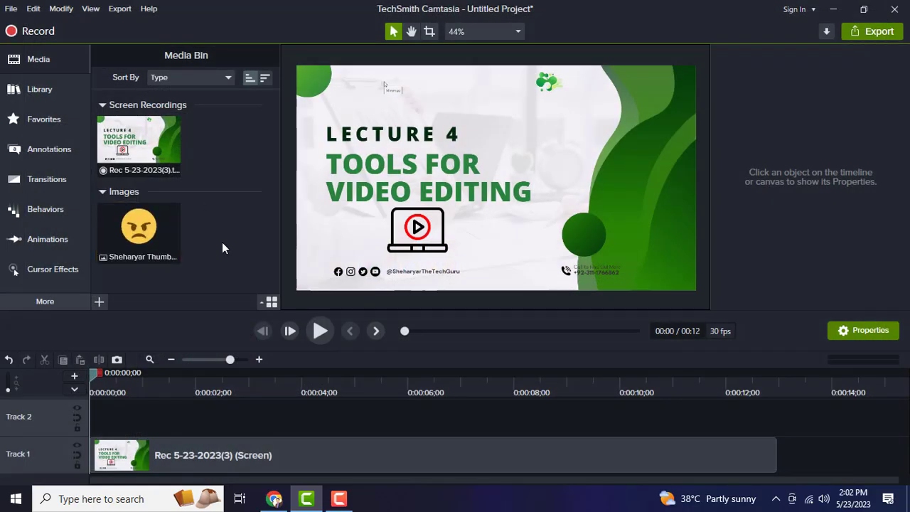
Step: Place the angry-face image at the start of Track 2, shortened to a duration of about 2 seconds
left_click(155, 238)
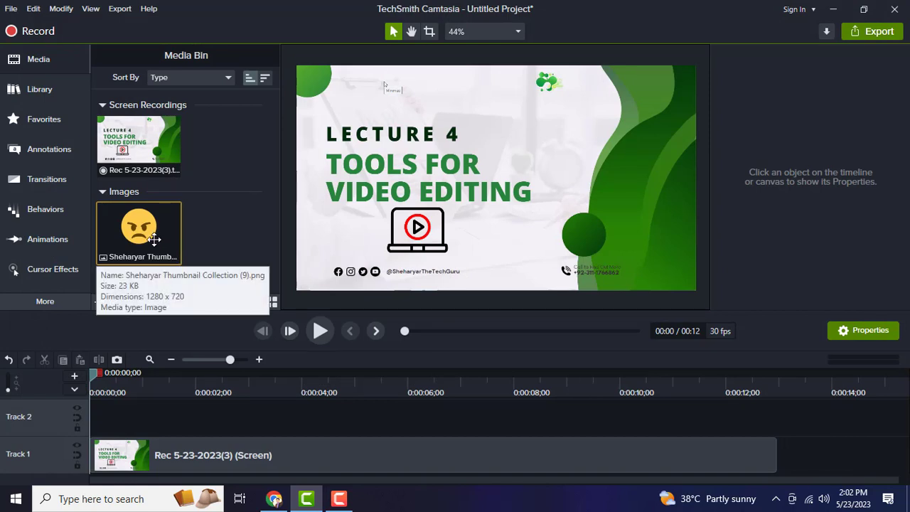
left_click_drag(154, 239, 248, 431)
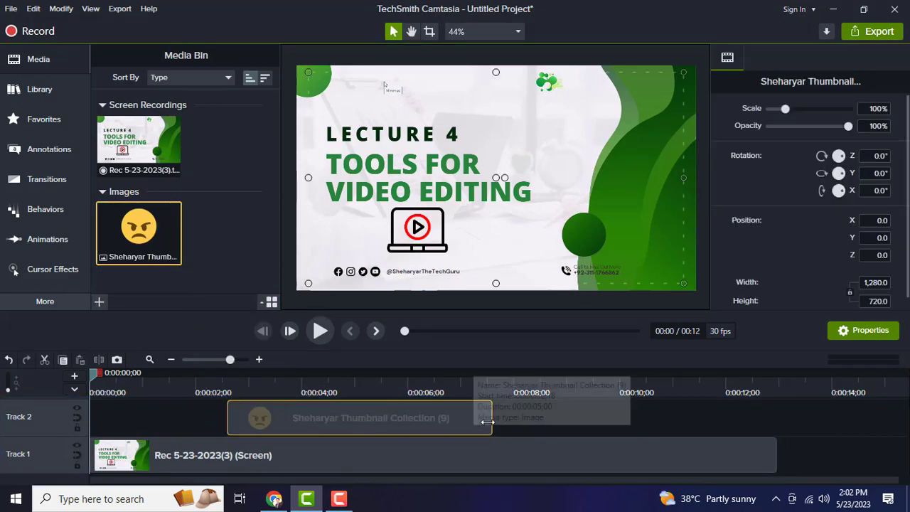
left_click_drag(488, 422, 334, 421)
left_click_drag(280, 426, 151, 427)
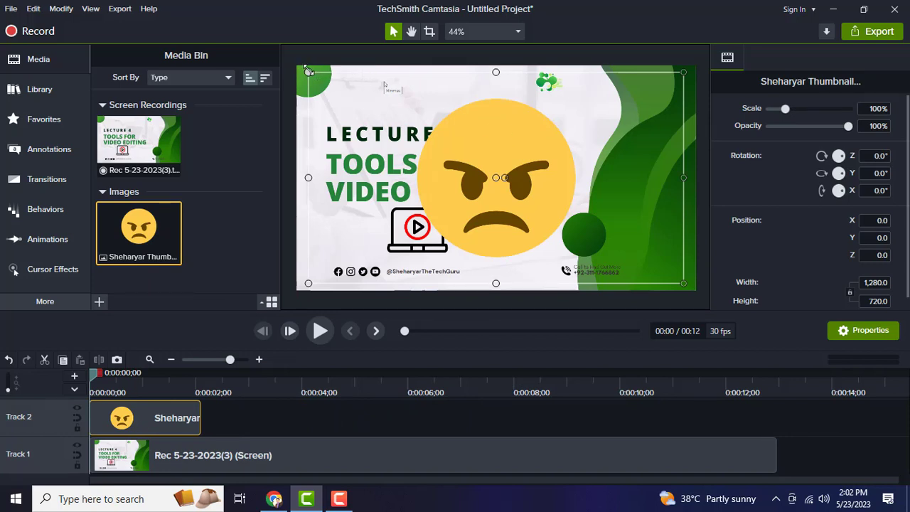
Step: Scale down the angry-face emoji on the canvas and position it to the right of the title text
left_click_drag(308, 71, 430, 141)
left_click_drag(622, 237, 642, 193)
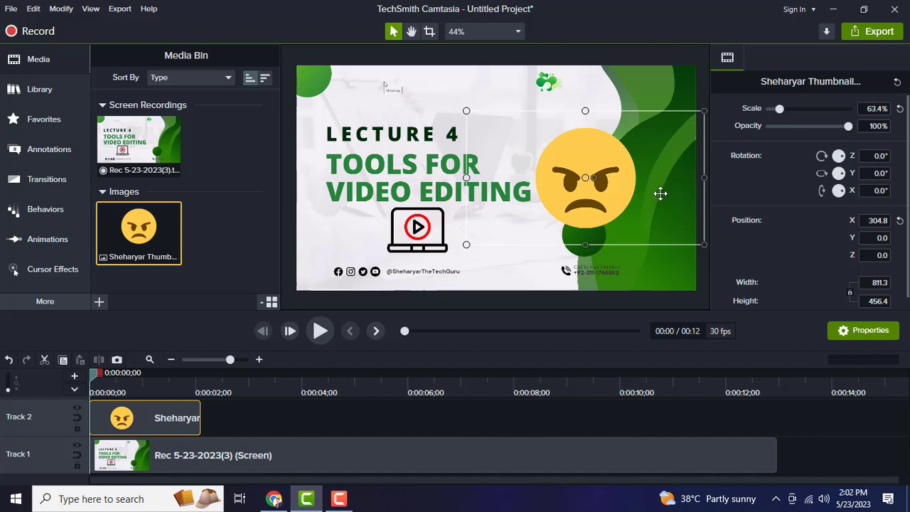
left_click_drag(703, 177, 625, 178)
left_click_drag(539, 187, 579, 177)
left_click(219, 174)
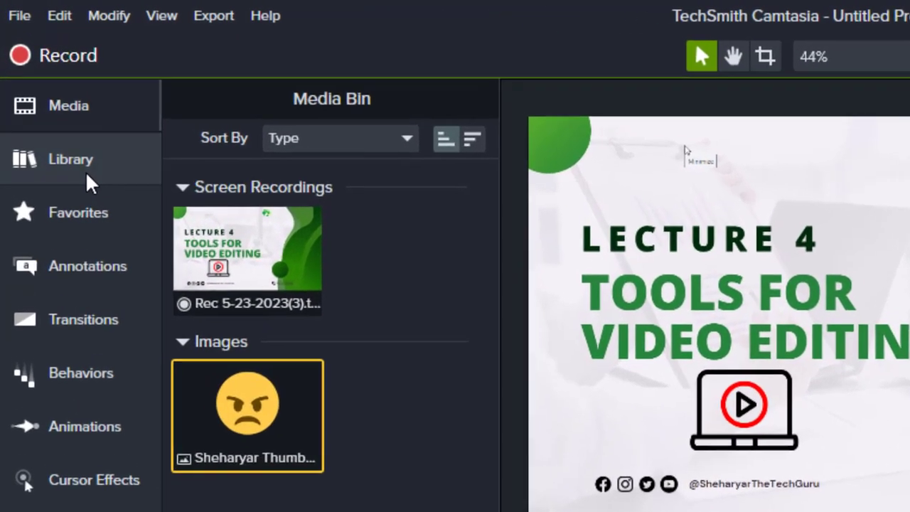
Step: Look through the Motion Backgrounds assets in the Camtasia 2021 library
left_click(50, 96)
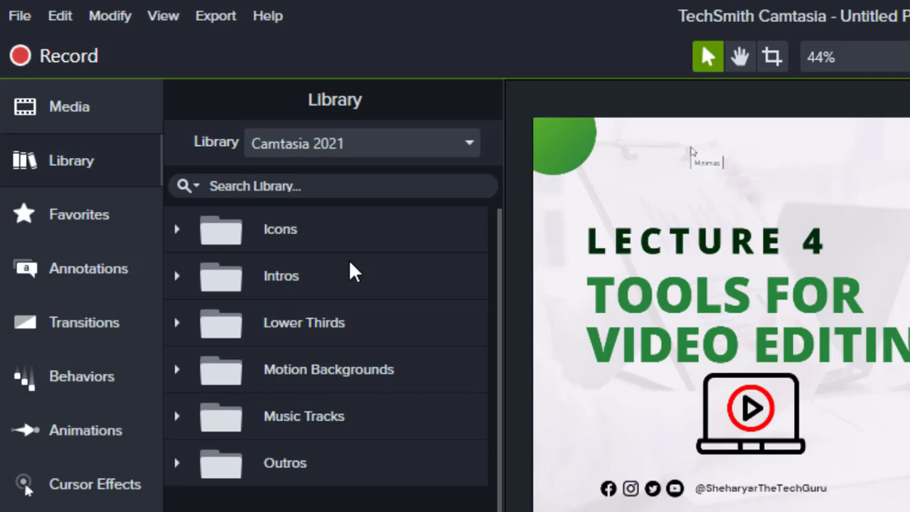
left_click(183, 366)
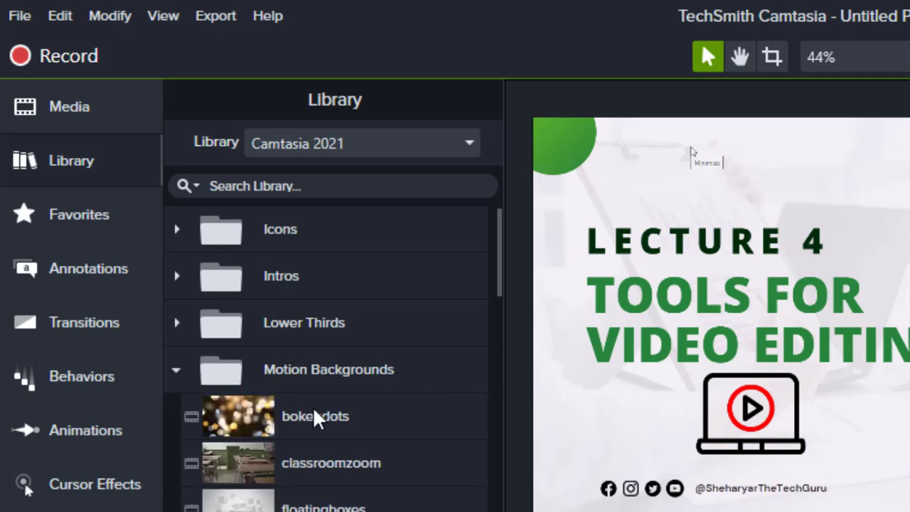
scroll(341, 413, "down", 1)
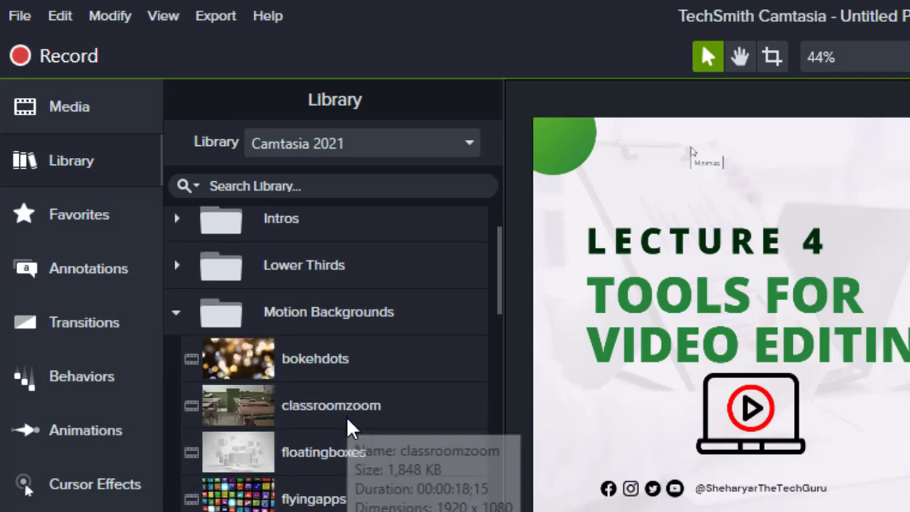
scroll(341, 425, "down", 1)
scroll(336, 433, "down", 1)
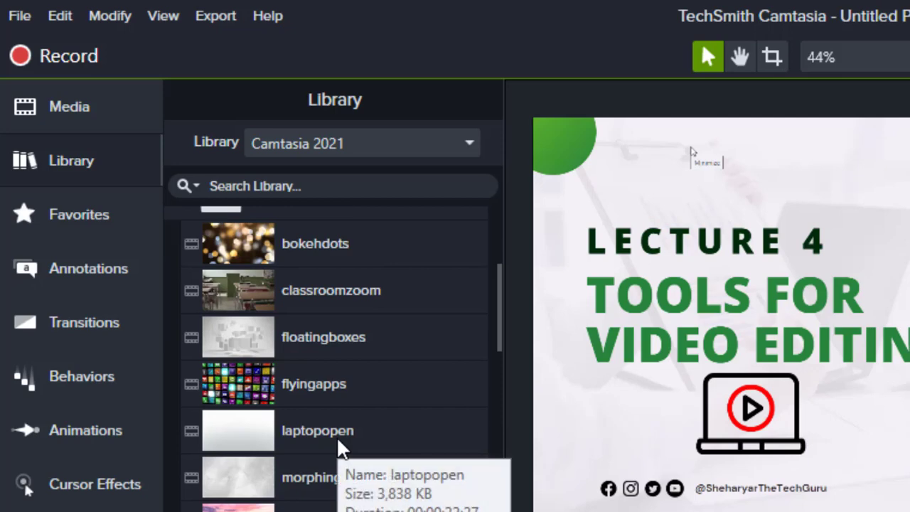
scroll(338, 436, "down", 4)
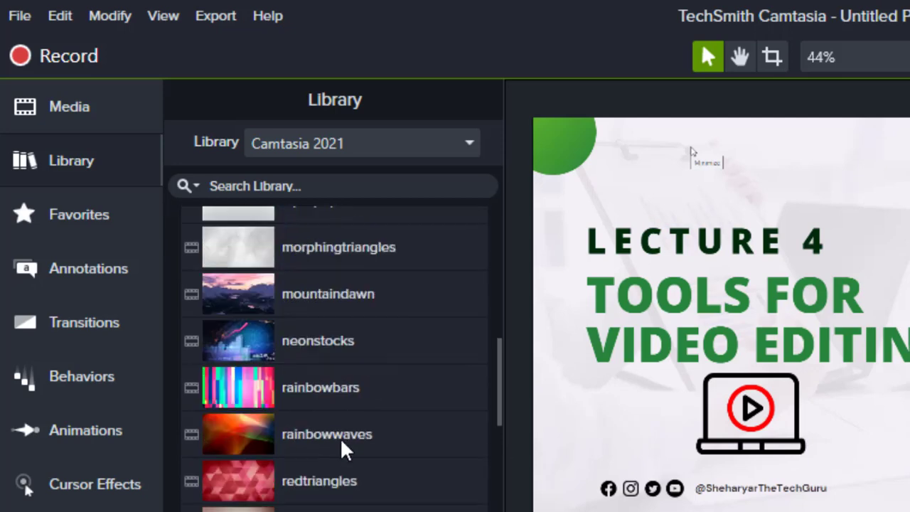
scroll(339, 437, "down", 1)
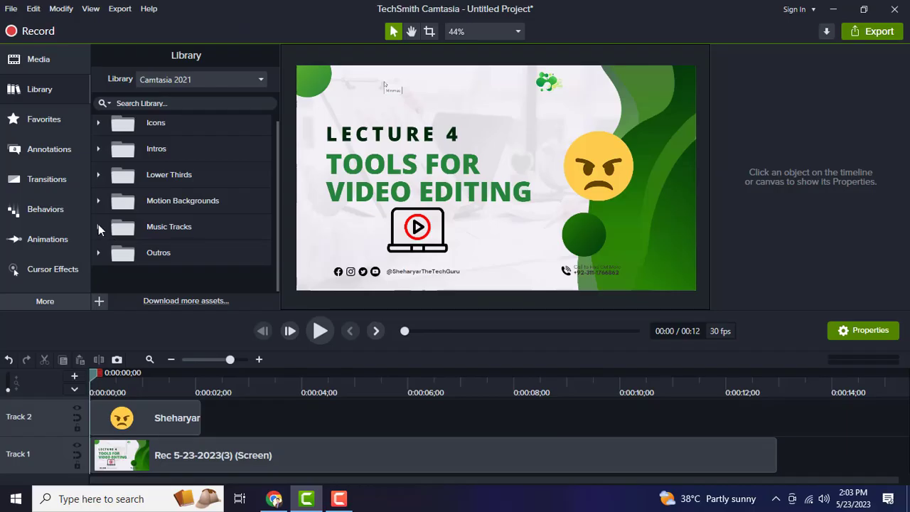
Step: Look through the library's Music Tracks and Outros folders, and view the Favorites collection
left_click(98, 226)
scroll(161, 227, "down", 1)
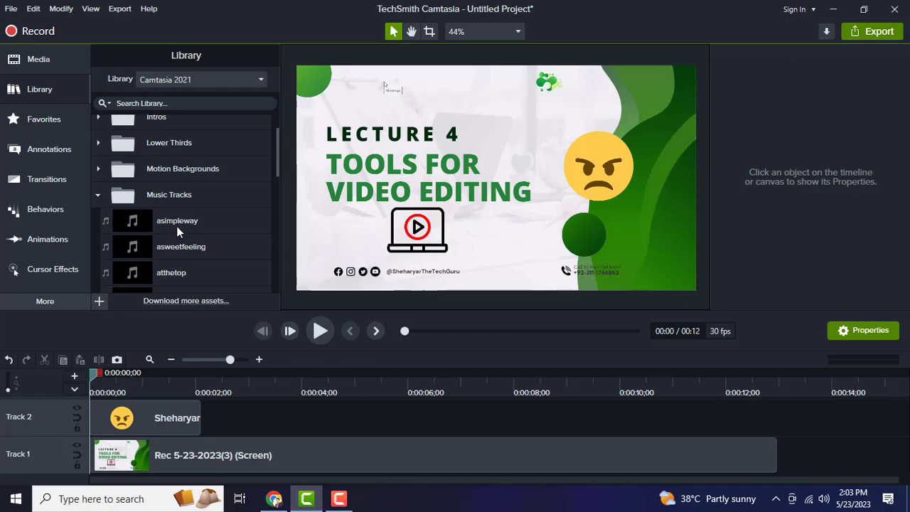
scroll(181, 229, "down", 3)
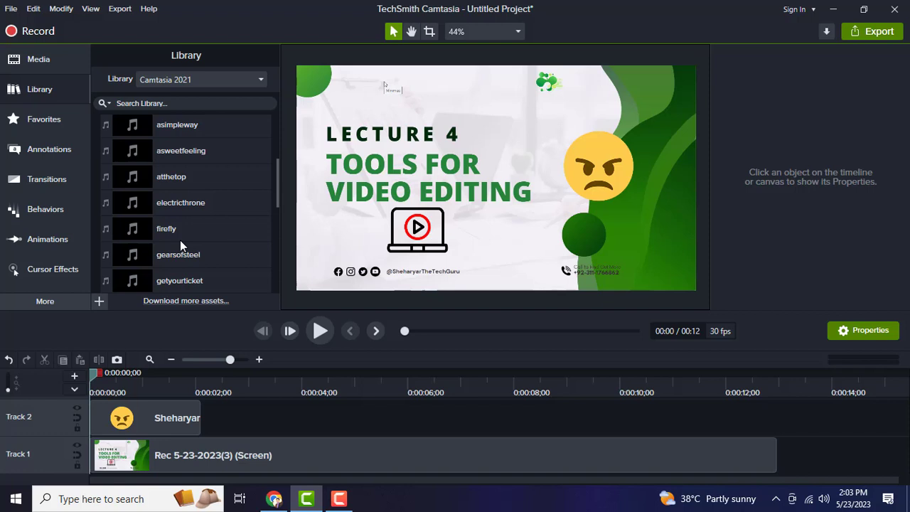
scroll(180, 239, "down", 10)
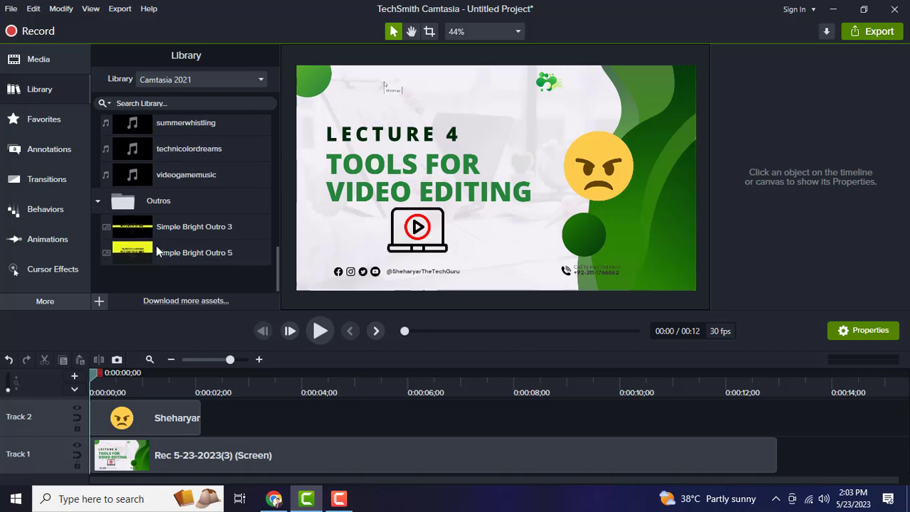
left_click(62, 128)
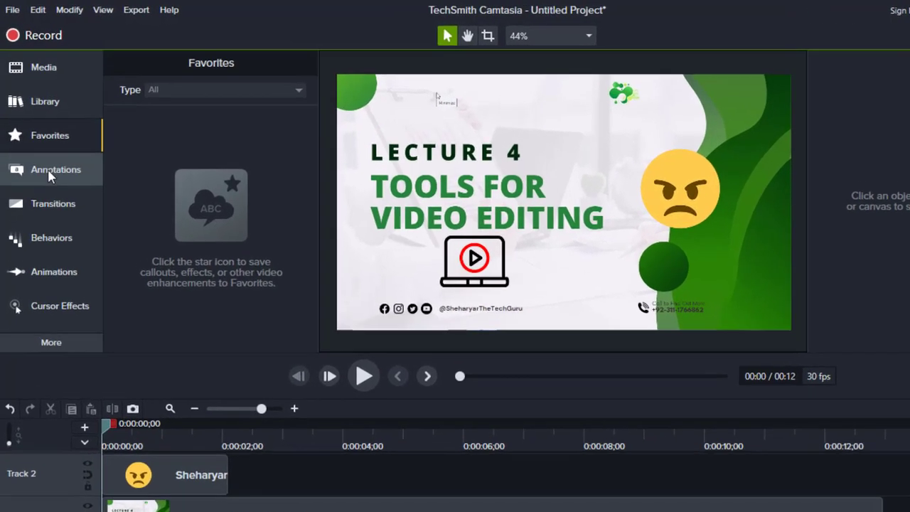
Step: Add the red speech bubble callout from the Basic style to the canvas over the laptop graphic and make it slightly smaller
left_click(41, 146)
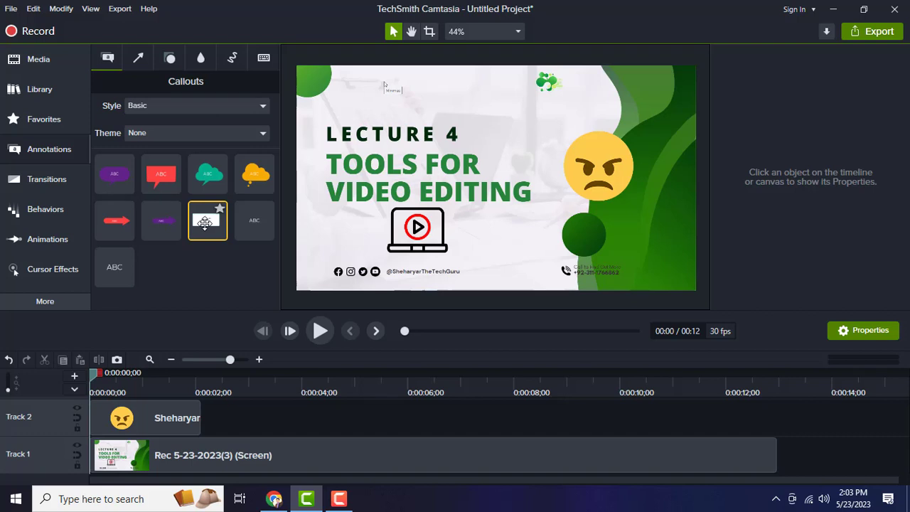
left_click_drag(161, 174, 469, 231)
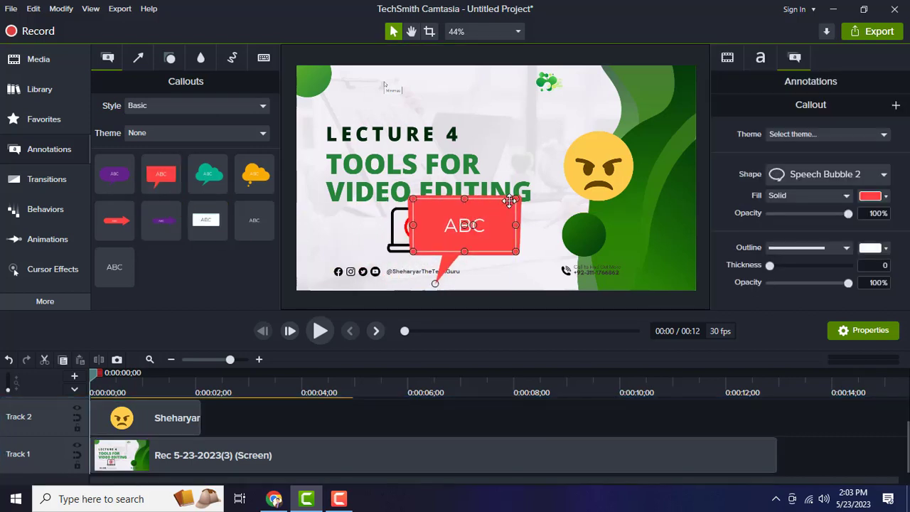
left_click_drag(511, 200, 499, 211)
Step: Replace the callout's ABC text with the presenter's first name and move the callout below the emoji
double_click(463, 232)
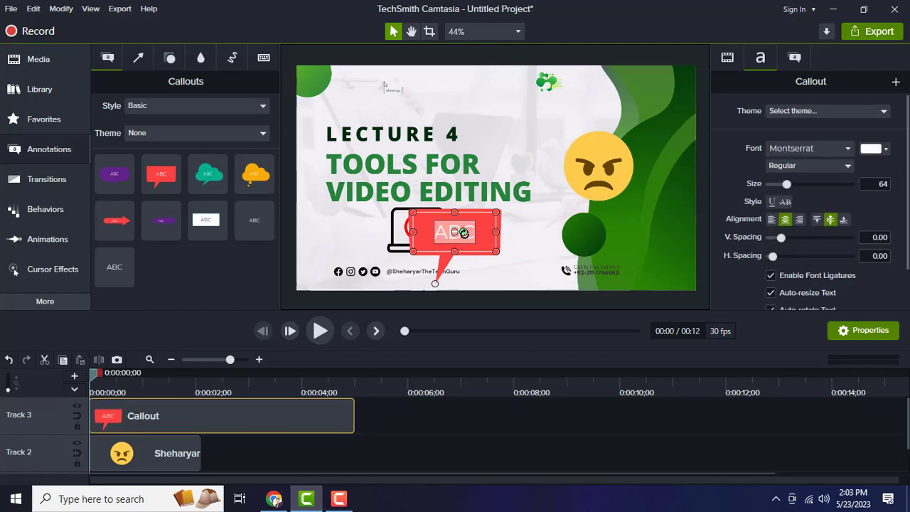
type("Sheharyar")
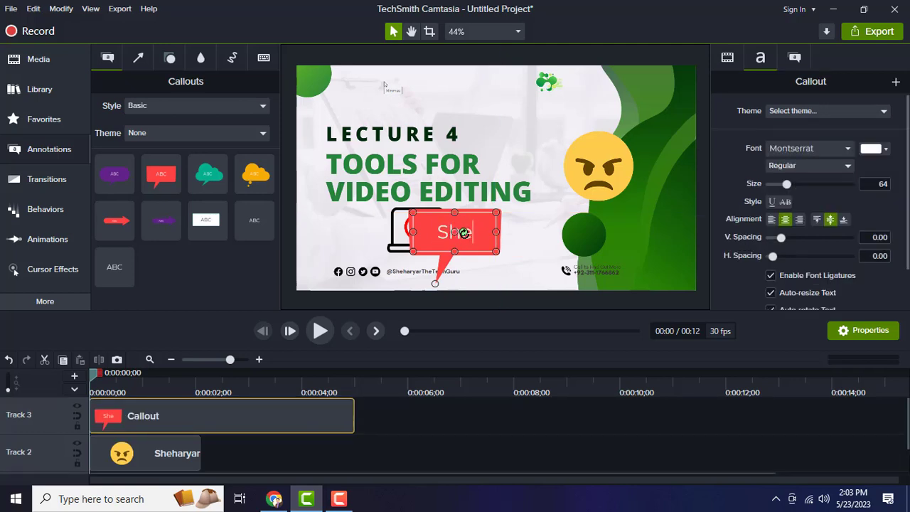
left_click(498, 256)
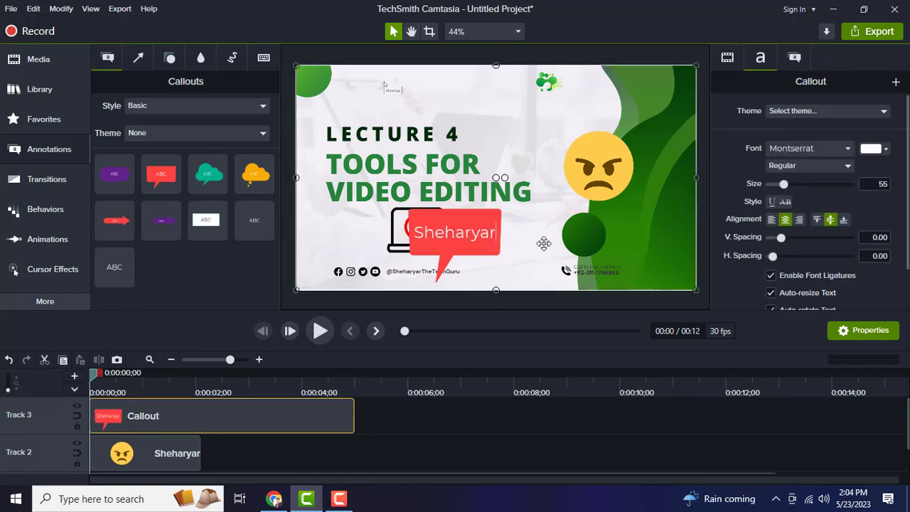
left_click_drag(472, 231, 649, 231)
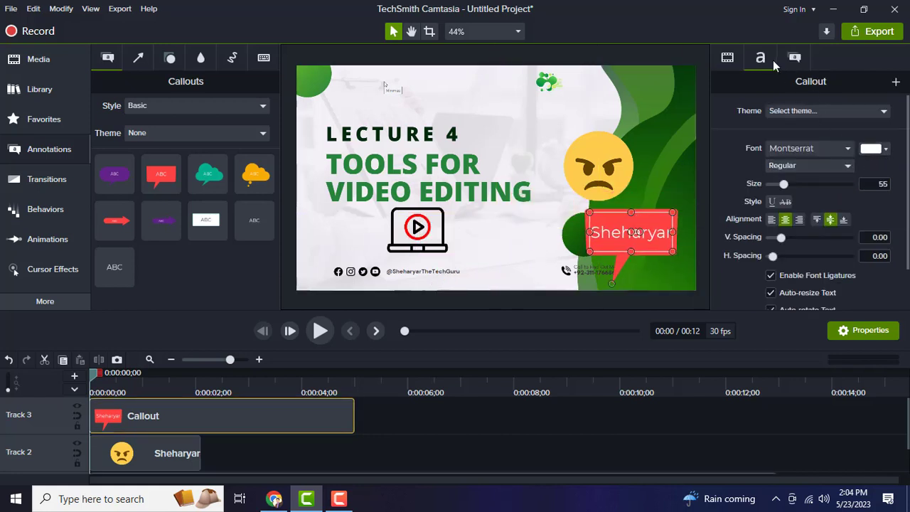
Step: Change the speech bubble's fill to magenta #FC42E4 and move it to the upper left of the emoji
left_click(794, 58)
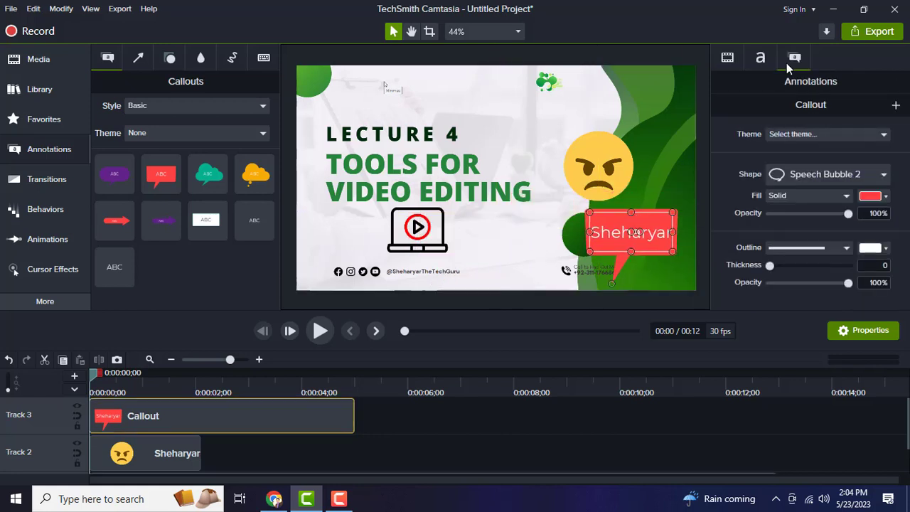
left_click(885, 197)
left_click(885, 316)
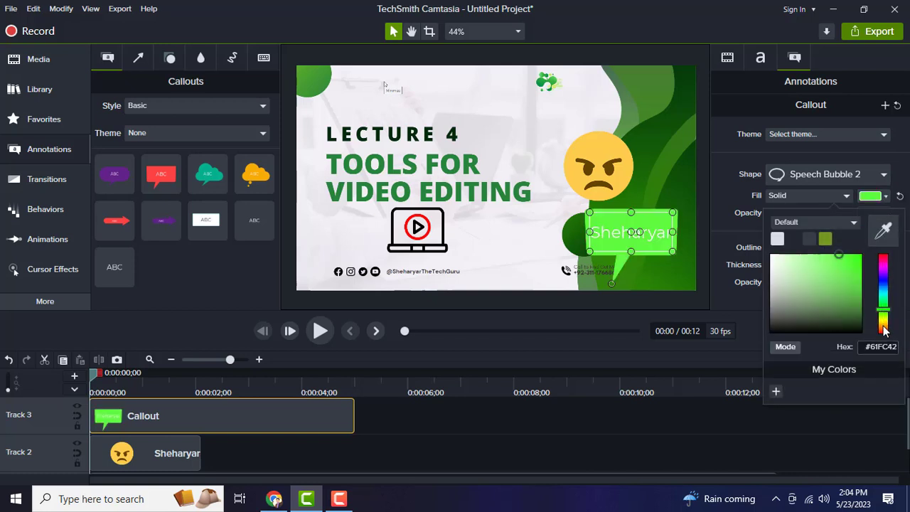
left_click(885, 327)
left_click(886, 271)
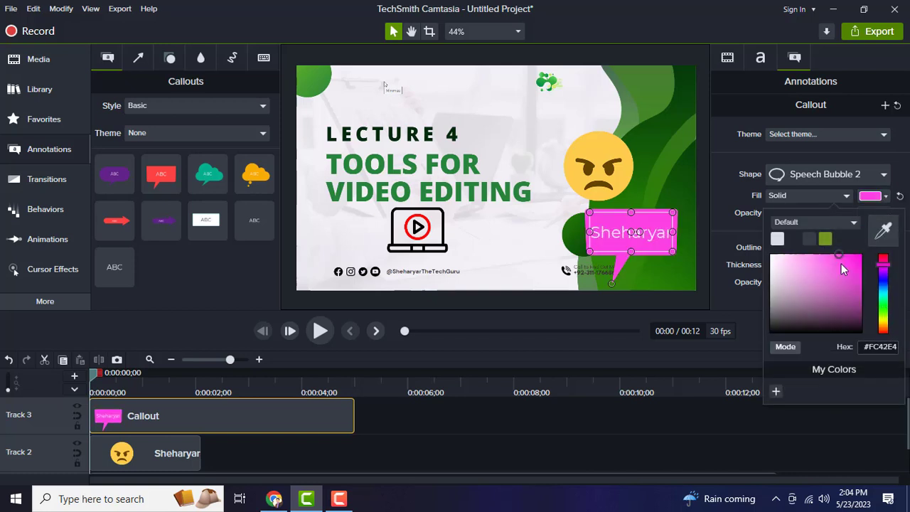
left_click(680, 264)
left_click(652, 219)
left_click_drag(653, 219, 537, 106)
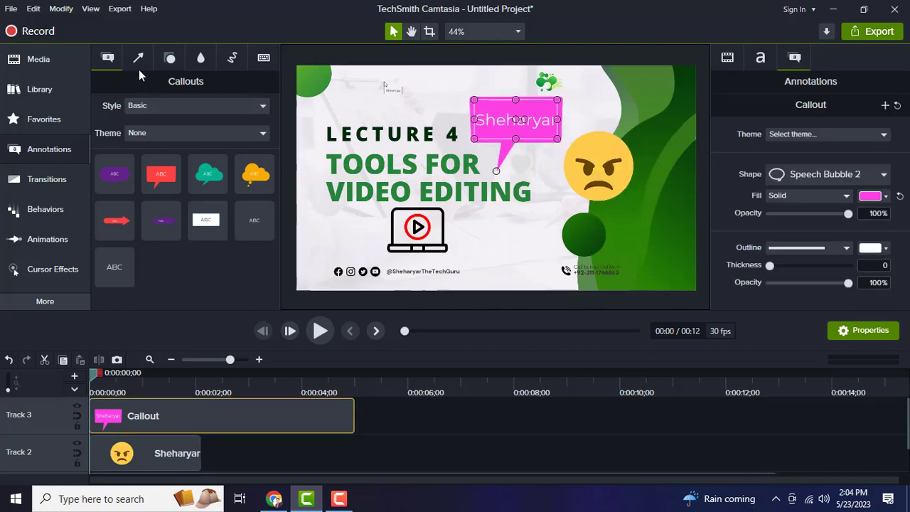
Step: View the Arrows & Lines and the Shapes annotation collections
left_click(139, 69)
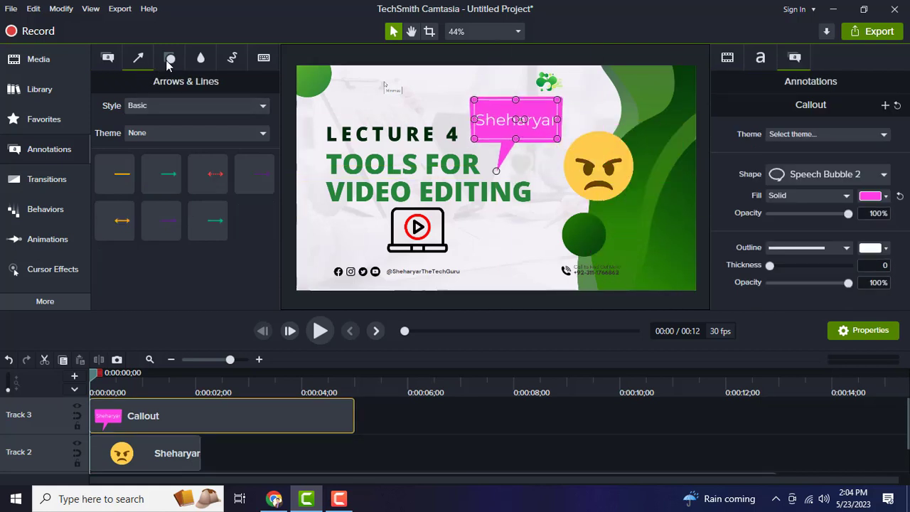
left_click(169, 60)
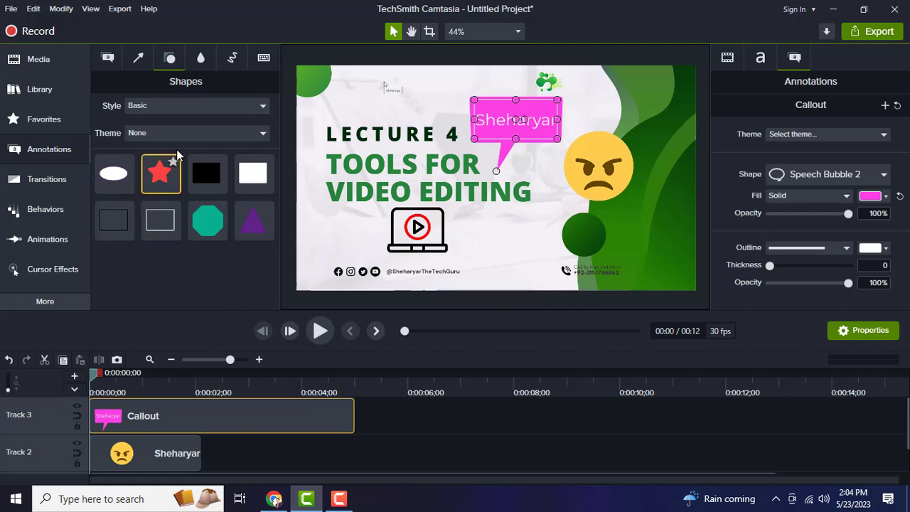
Step: Place a blur annotation over the dark green circle on the canvas
left_click(200, 62)
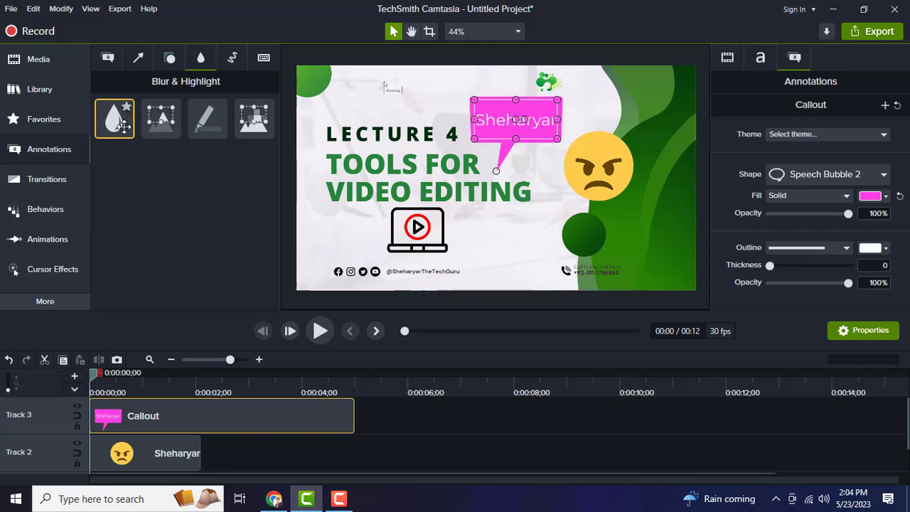
left_click_drag(120, 129, 584, 239)
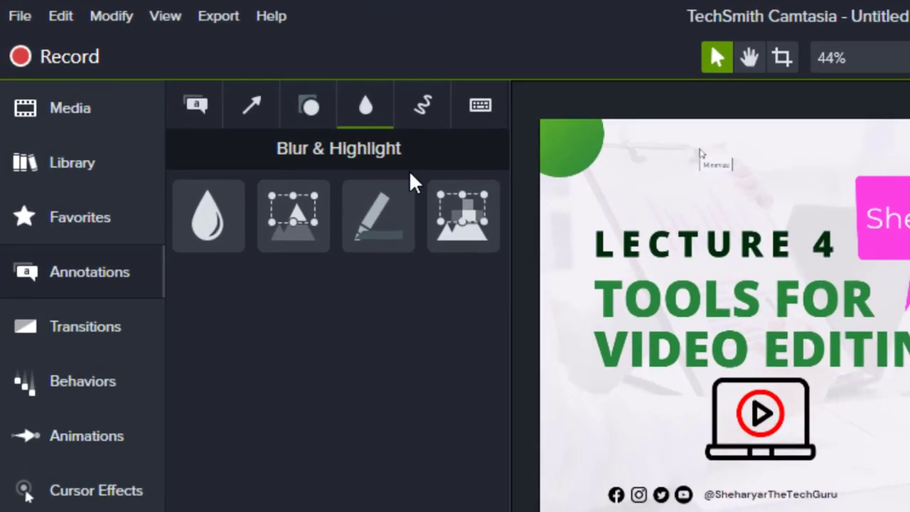
Step: View the Sketch Motion annotation collection
left_click(422, 107)
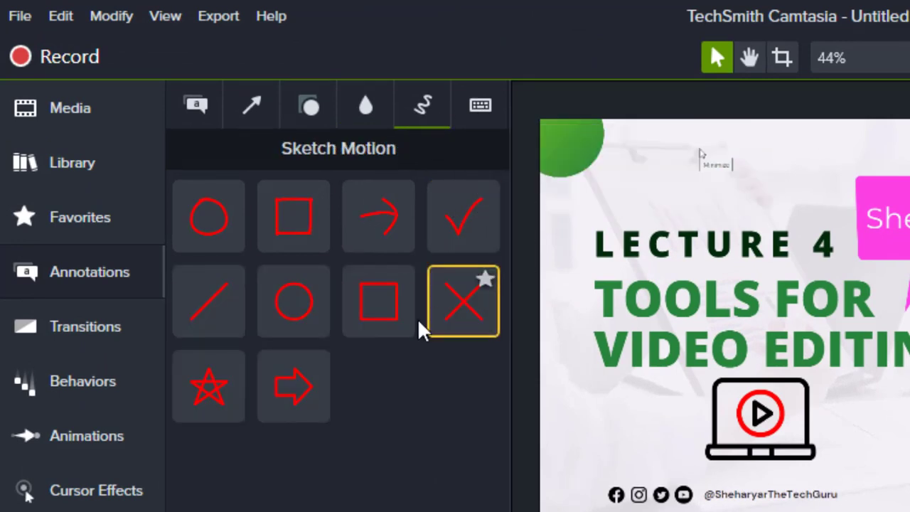
Step: Apply the Blinds transition to both ends of the speech bubble callout clip on Track 3 and preview it
left_click(481, 110)
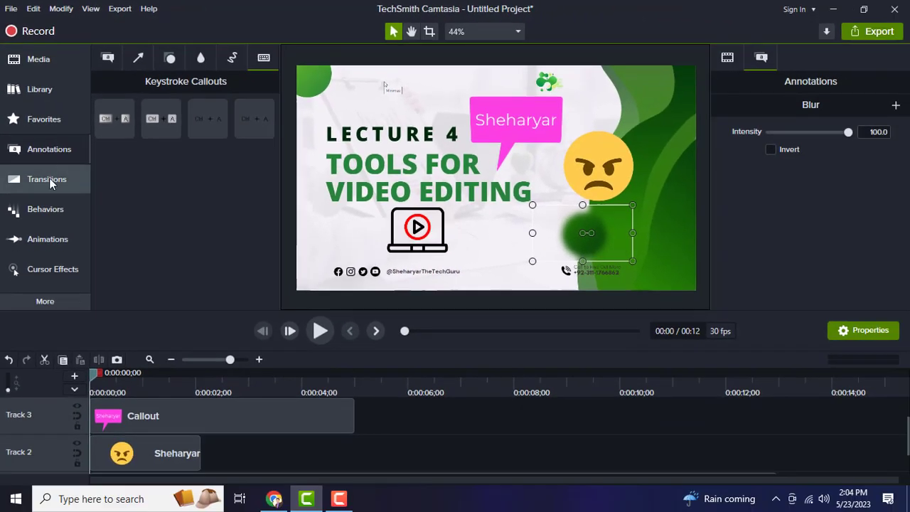
left_click(49, 177)
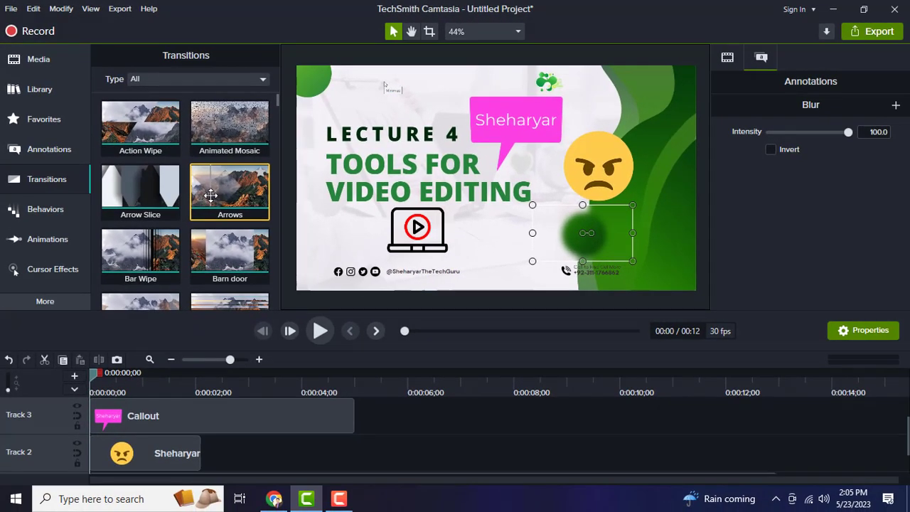
scroll(227, 255, "down", 1)
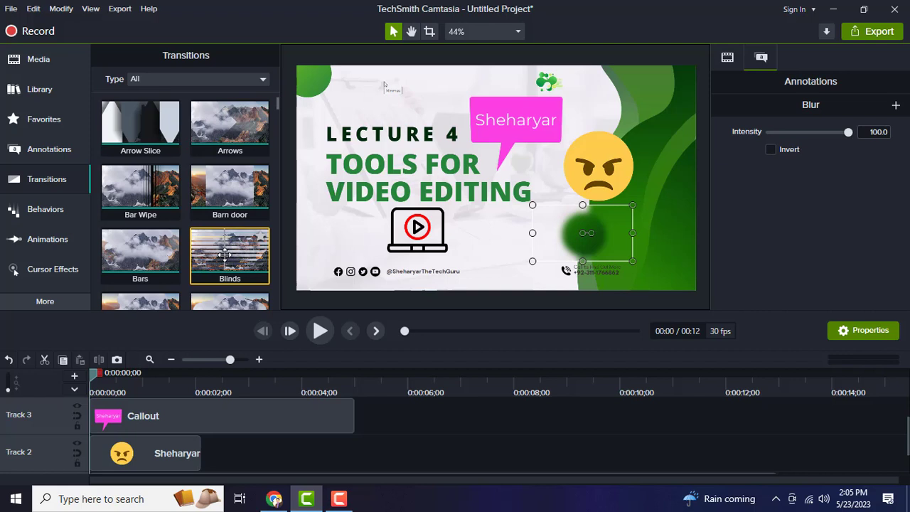
left_click_drag(238, 250, 206, 419)
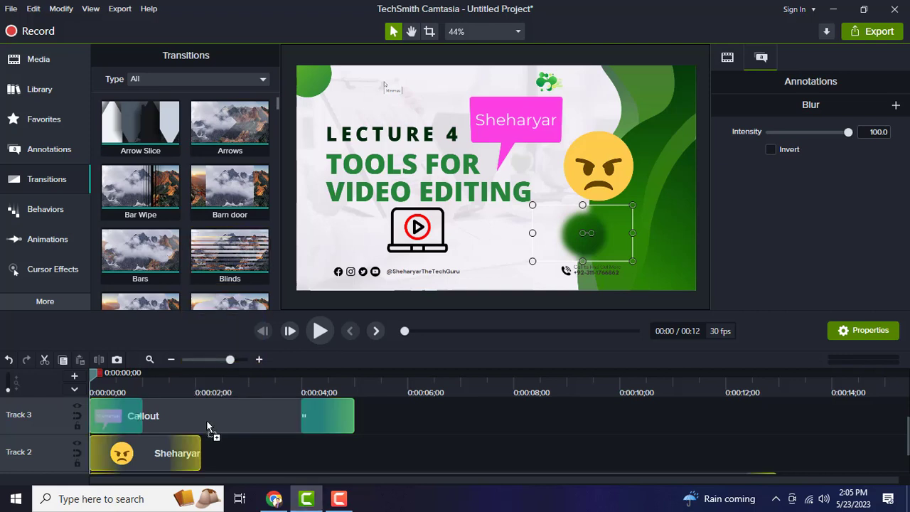
left_click(320, 330)
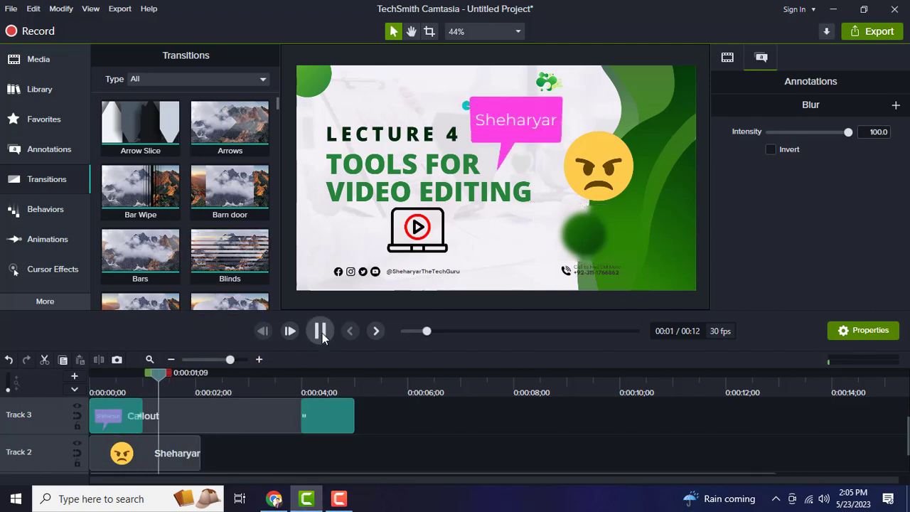
left_click(320, 330)
scroll(178, 281, "down", 3)
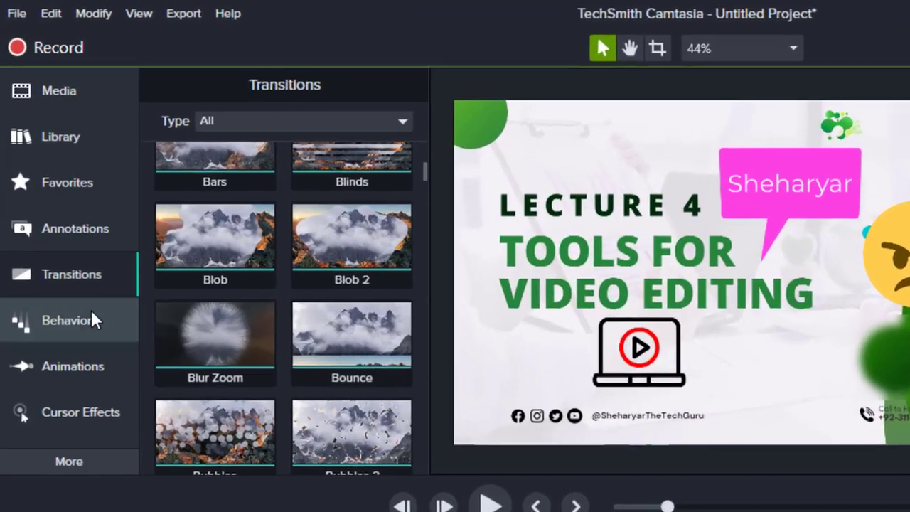
Step: Apply the Pop Up behavior to the speech bubble callout and play the timeline to preview it
left_click(40, 212)
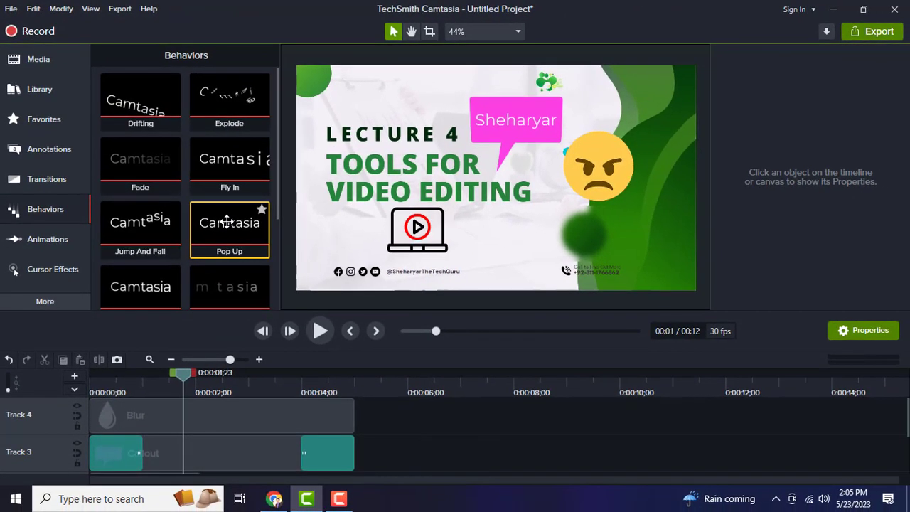
left_click_drag(235, 230, 498, 116)
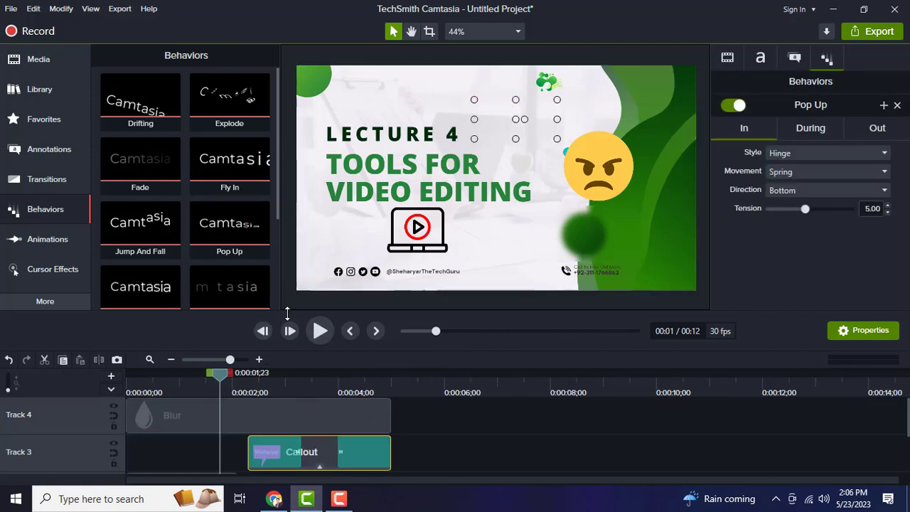
left_click(321, 331)
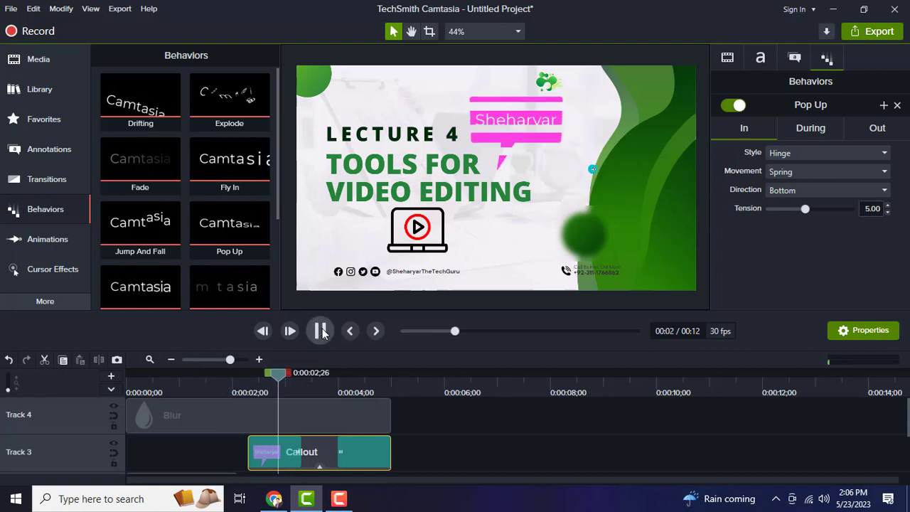
left_click(320, 331)
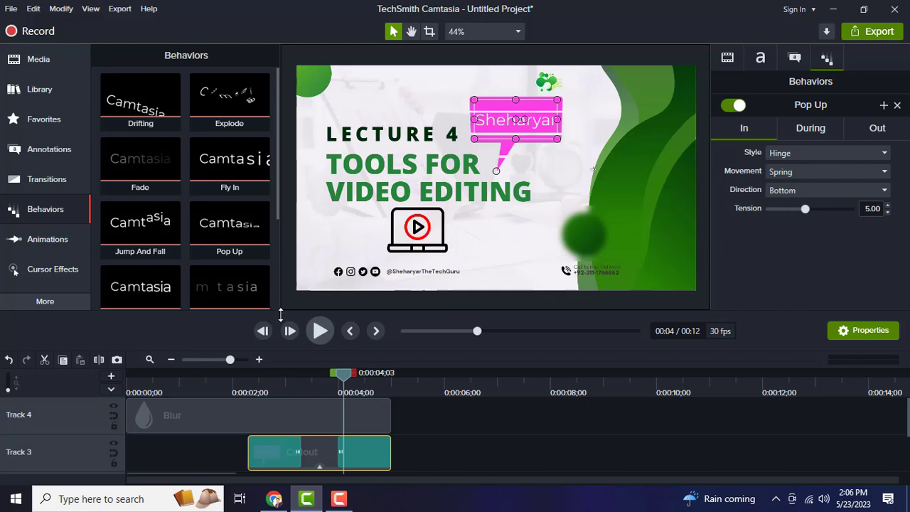
Step: View the Zoom-n-Pan animation tools and the Cursor Effects collection
left_click(63, 238)
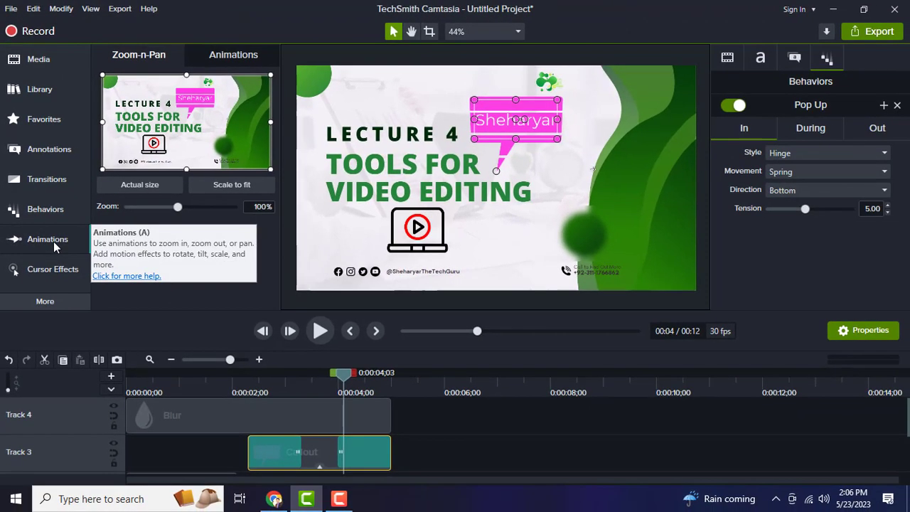
left_click(60, 273)
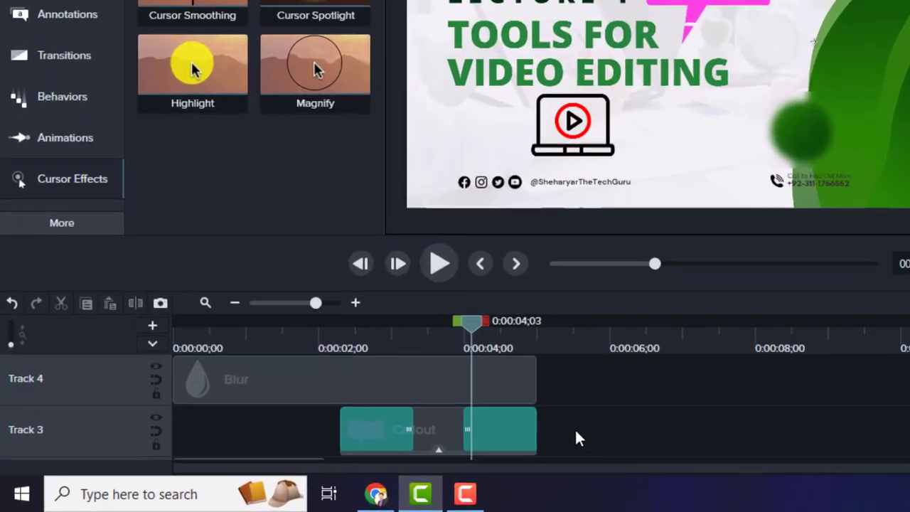
Step: Move the emoji clip along Track 2 to start at 00:00:04;13, and undo a trial deletion of it
scroll(257, 466, "down", 2)
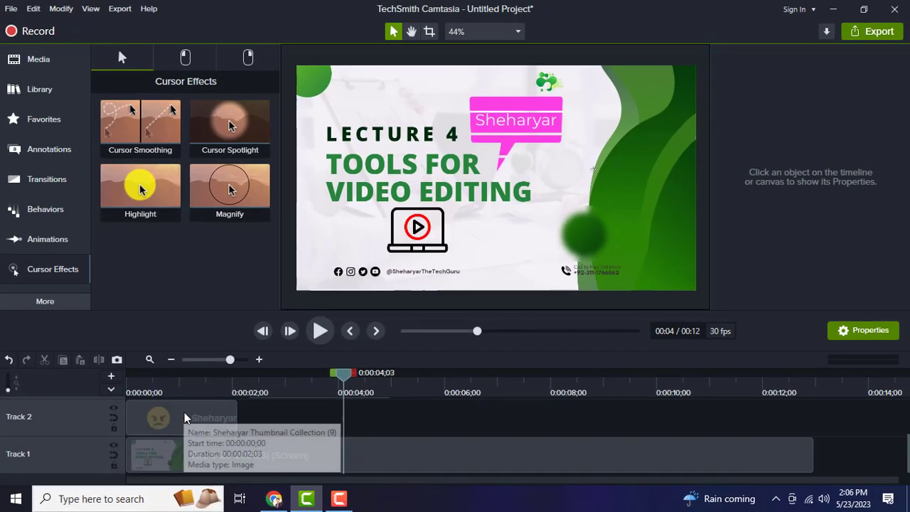
left_click_drag(185, 418, 418, 432)
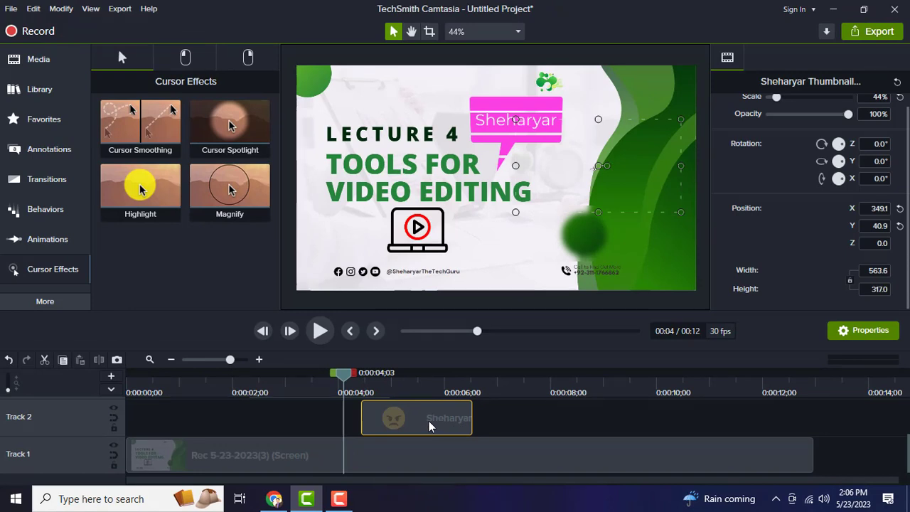
key("Delete")
key("ctrl+z")
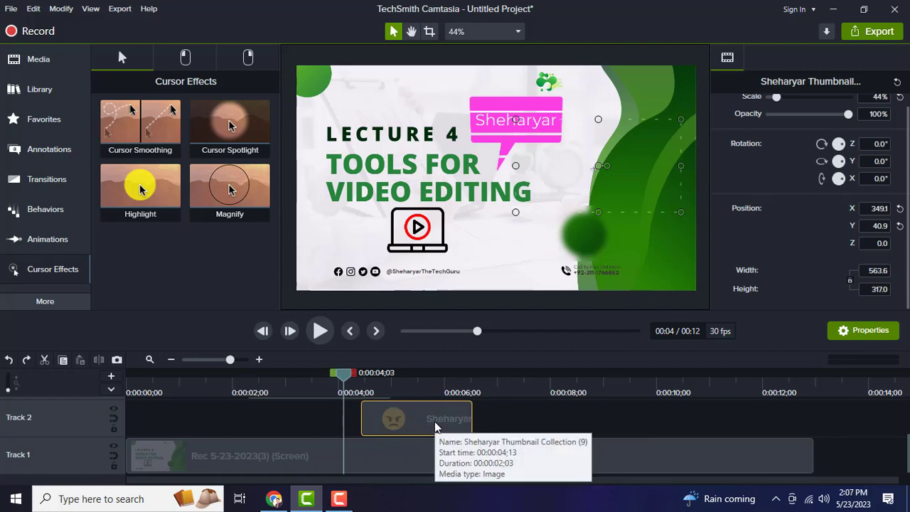
Step: Examine the properties of the emoji clip and of the speech bubble callout clip
scroll(579, 435, "up", 2)
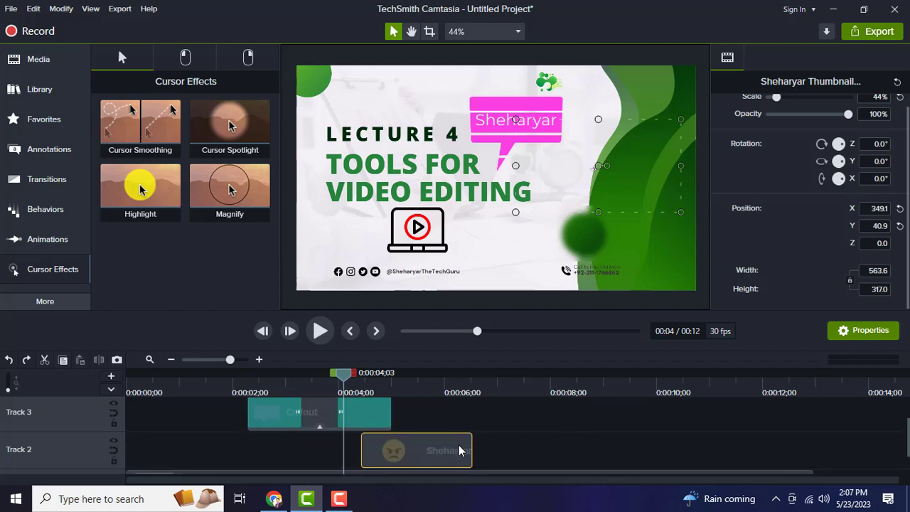
left_click(568, 443)
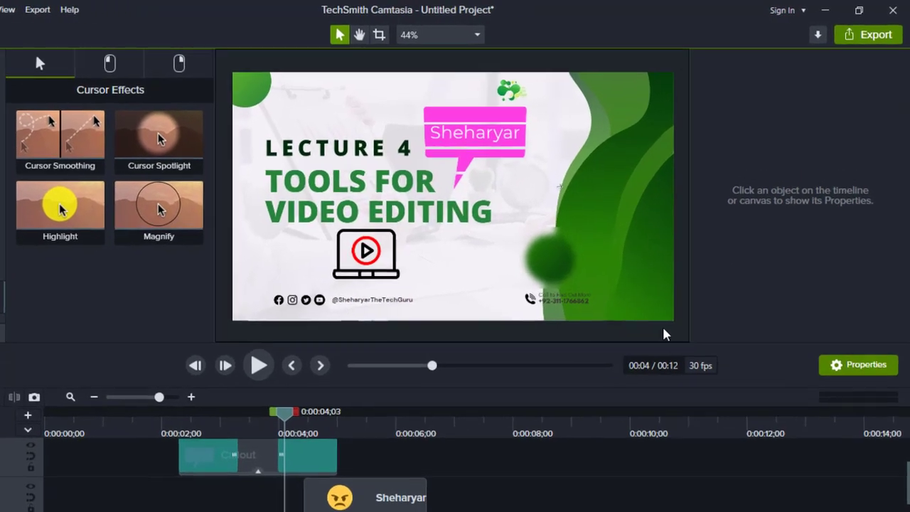
left_click(384, 498)
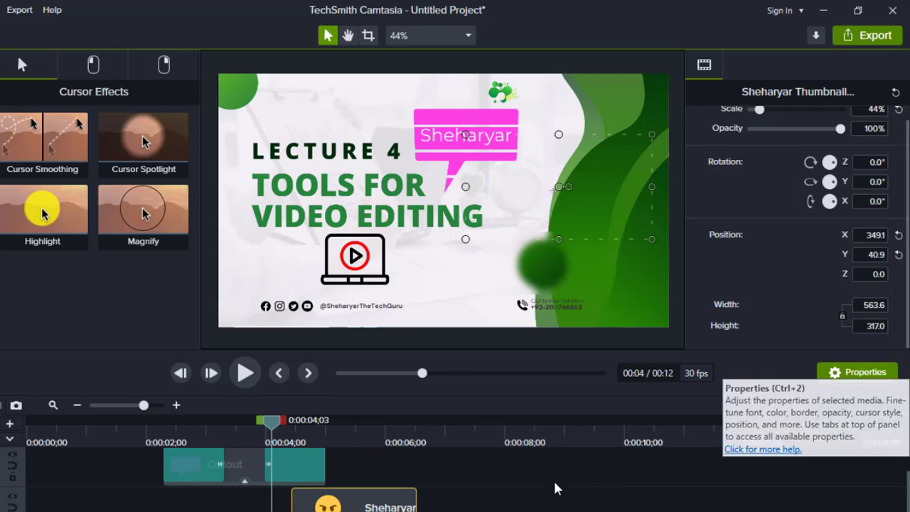
left_click(242, 474)
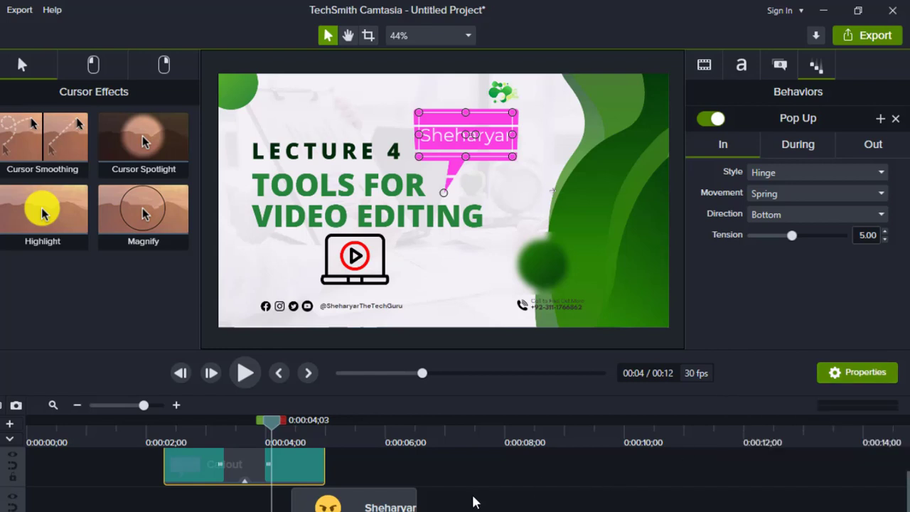
left_click(375, 506)
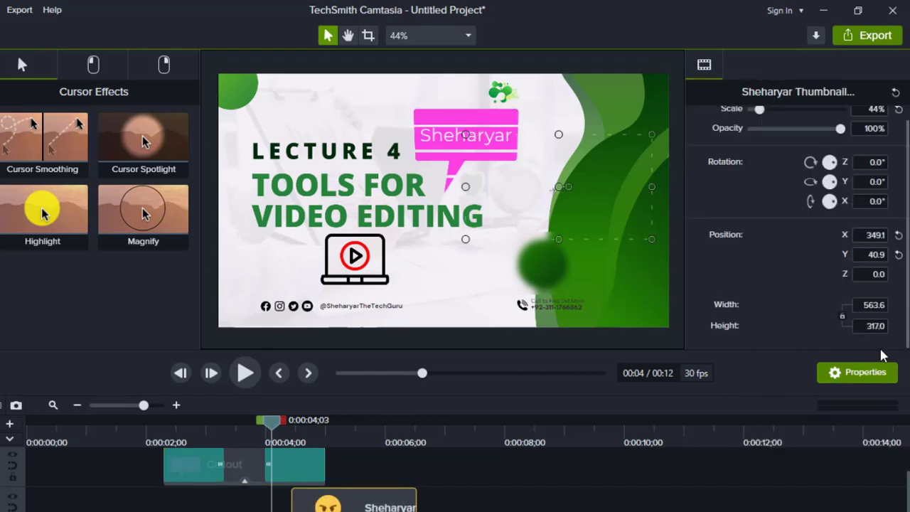
scroll(857, 318, "up", 1)
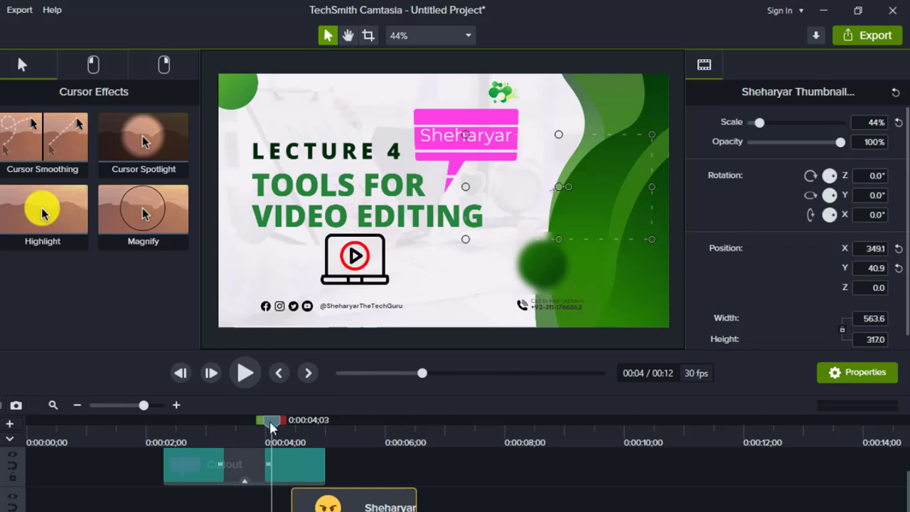
Step: With the playhead at 0:00:05;03, set the emoji image's opacity to 92% and its scale to 65.2%
left_click_drag(270, 422, 331, 422)
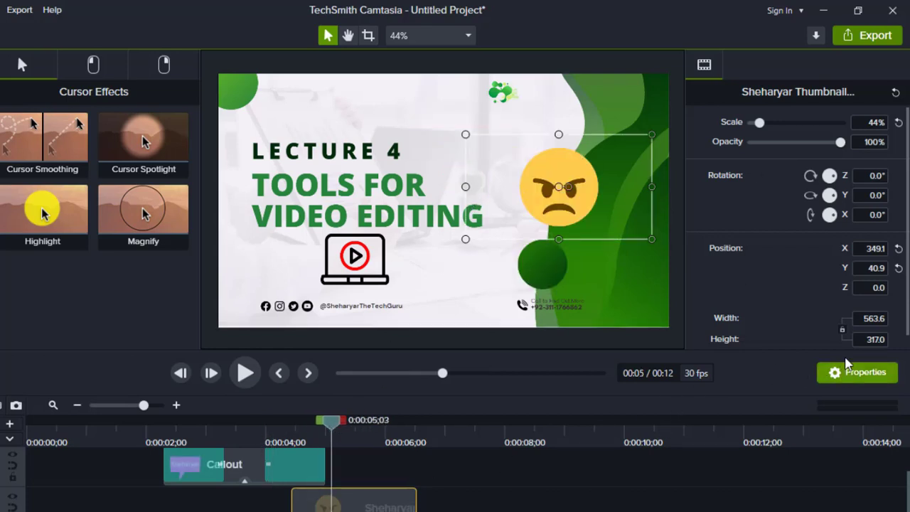
left_click_drag(840, 144, 775, 144)
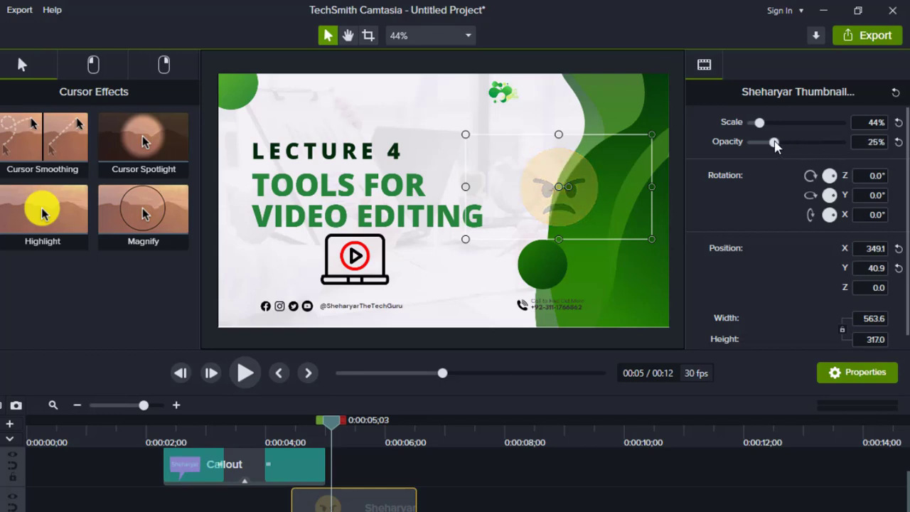
left_click_drag(775, 145, 833, 144)
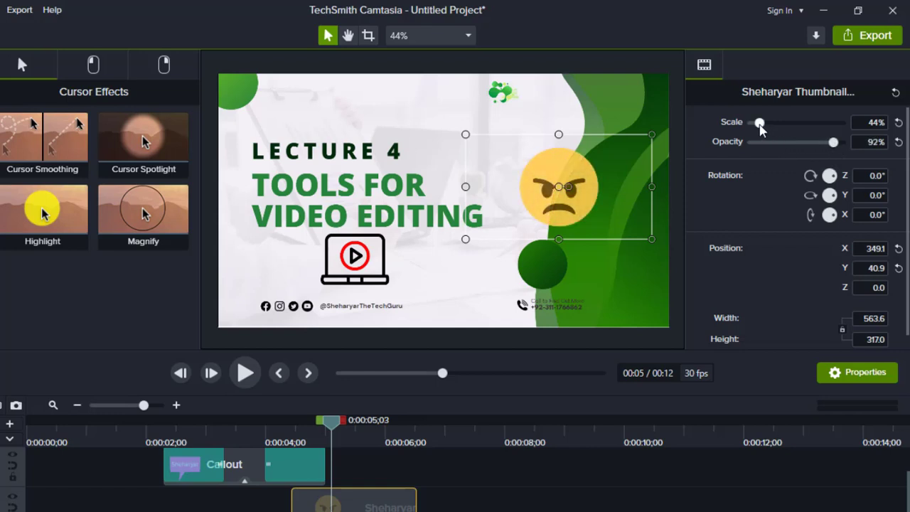
mouse_move(759, 123)
left_mouse_down()
mouse_move(778, 126)
mouse_move(760, 126)
left_mouse_up()
scroll(856, 237, "down", 1)
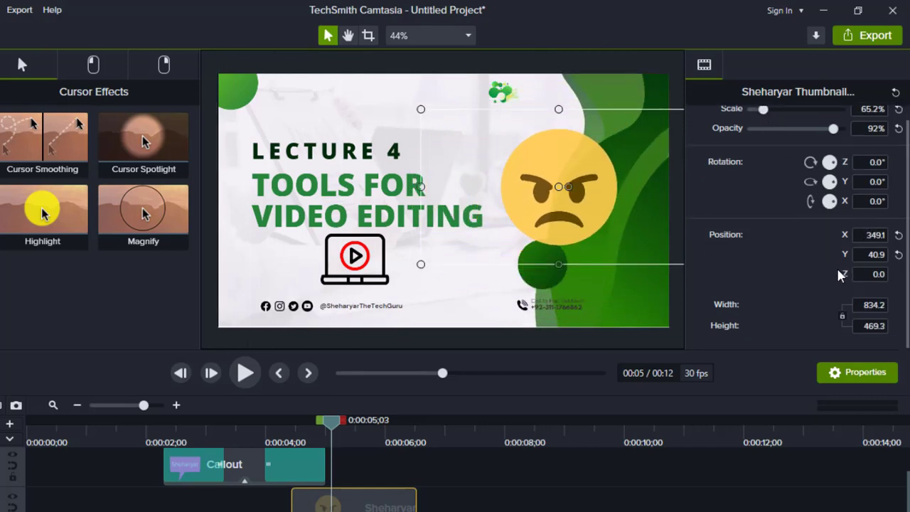
left_click(873, 305)
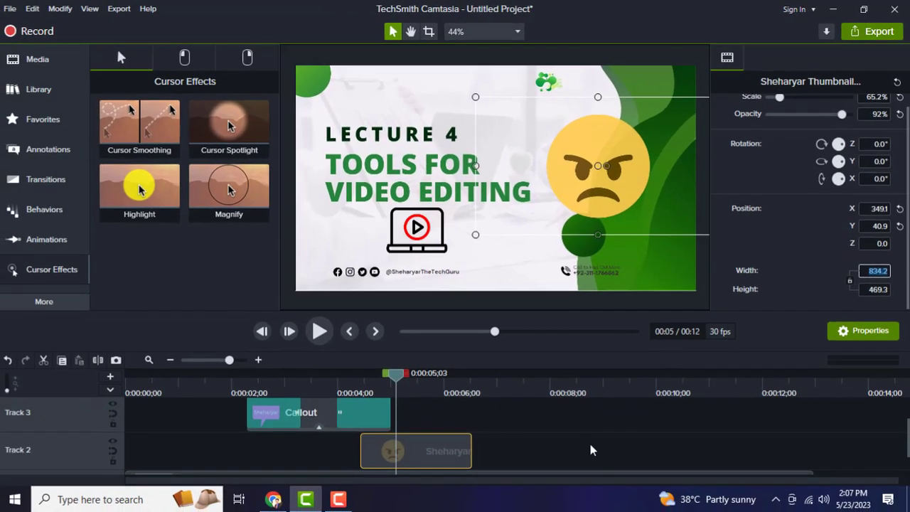
left_click(756, 356)
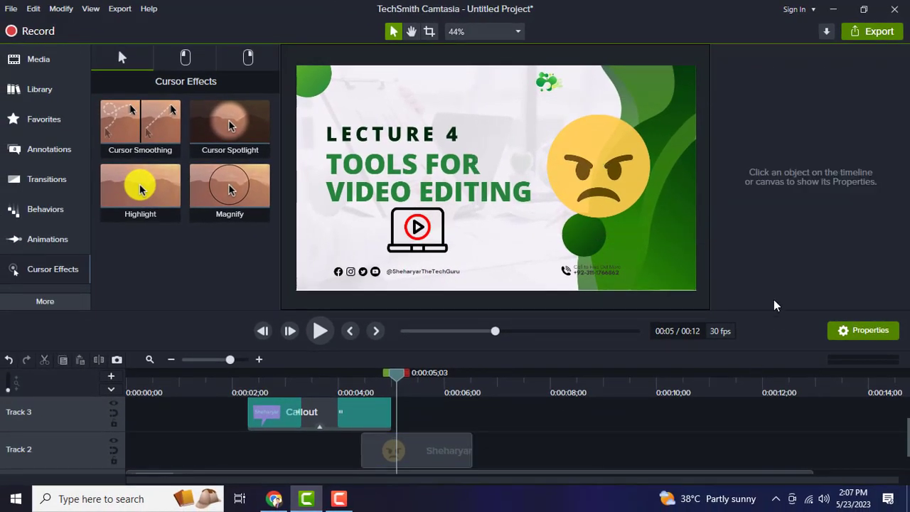
Step: Activate the Crop tool and shift the emoji image left on the canvas to X 265.9, Y 36.4
left_click(542, 153)
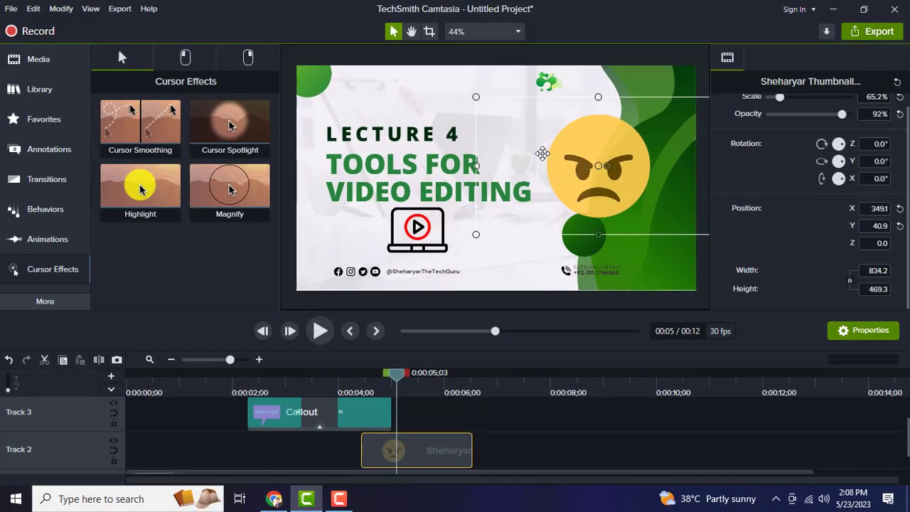
left_click(429, 32)
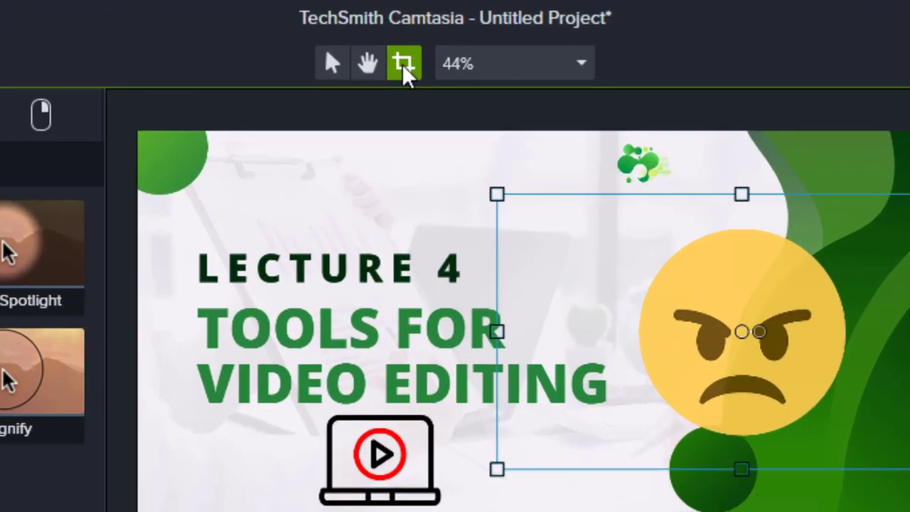
left_click_drag(693, 341, 632, 361)
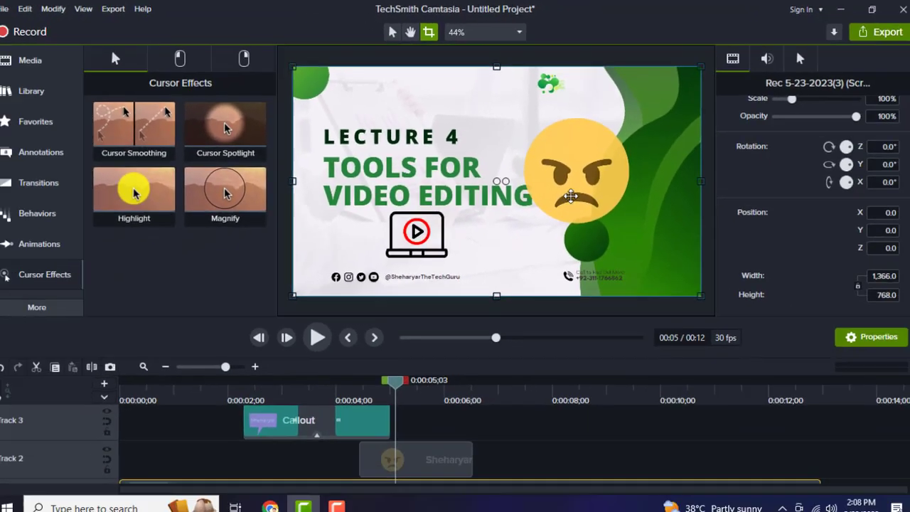
Step: Try cropping away the left half of the emoji image and undo the crop
left_click(444, 464)
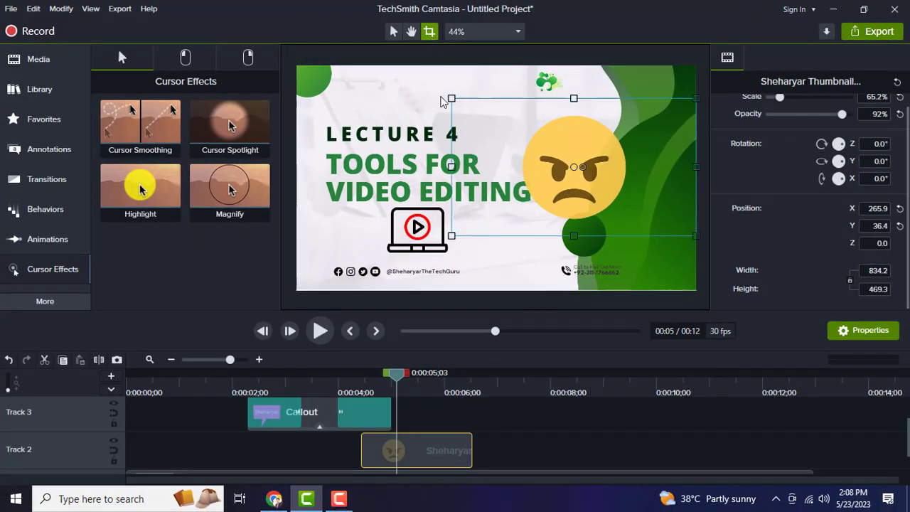
left_click_drag(450, 168, 573, 169)
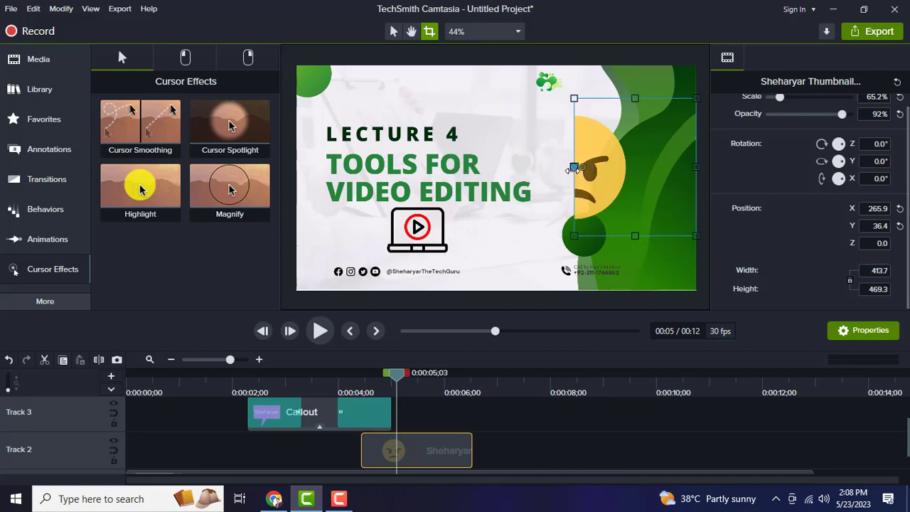
left_click(512, 221)
key("ctrl+z")
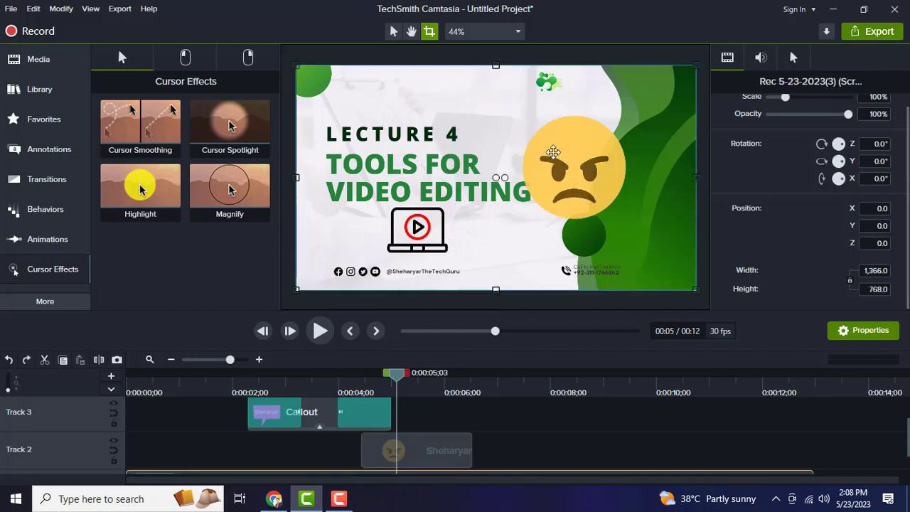
Step: Switch from cropping back to the Edit tool and view the canvas at 50% and 25% before returning it to Fit
left_click(394, 32)
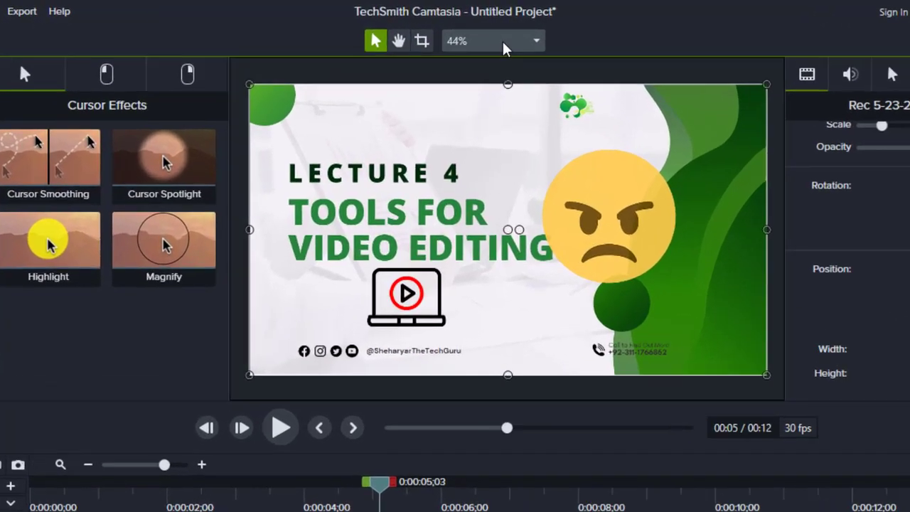
left_click(493, 36)
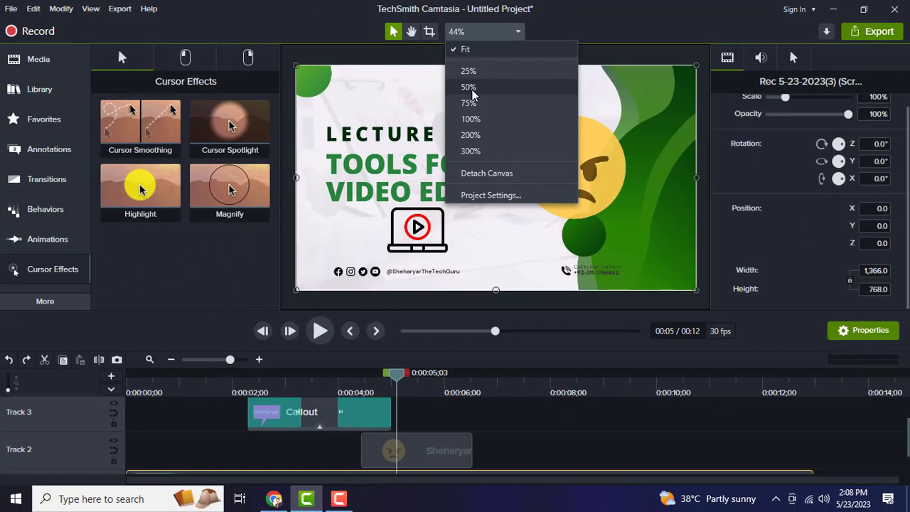
left_click(483, 145)
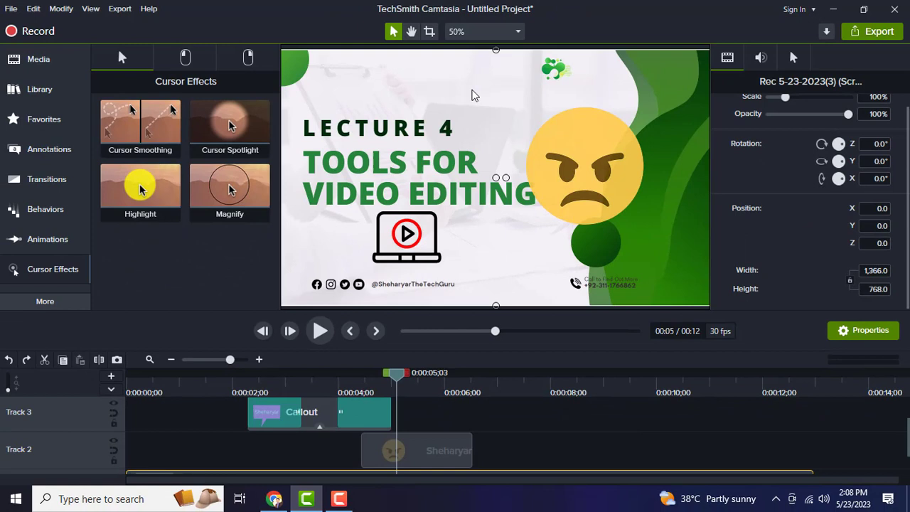
left_click(486, 32)
left_click(475, 76)
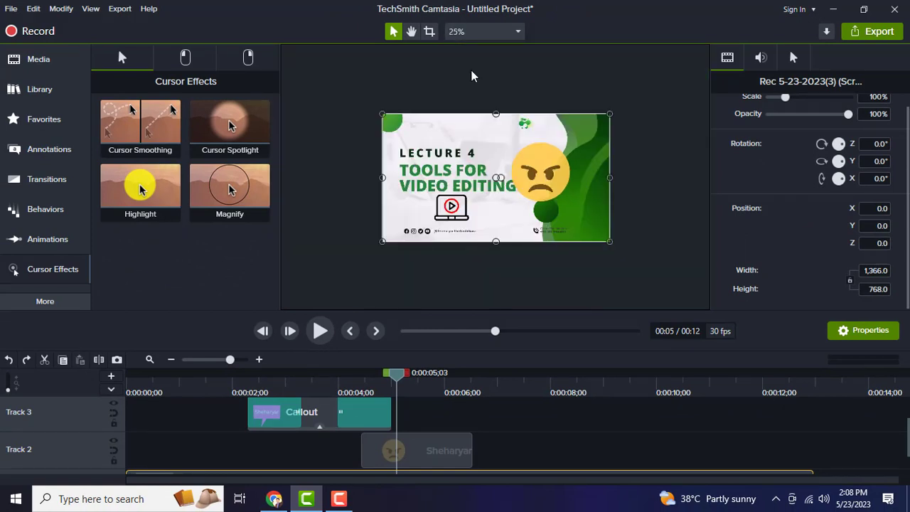
left_click(486, 32)
left_click(484, 54)
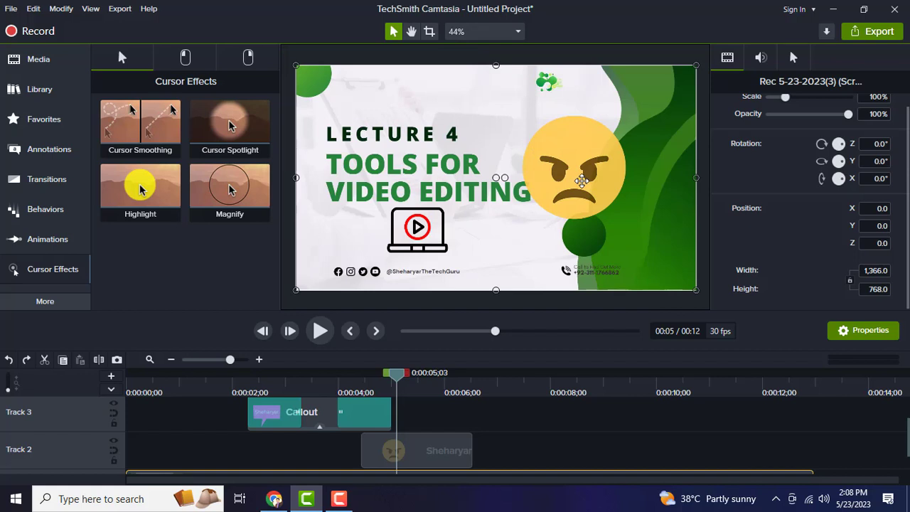
Step: Export the project as a local file with custom production settings and default options, entering the person's first name as the production name
left_click(620, 428)
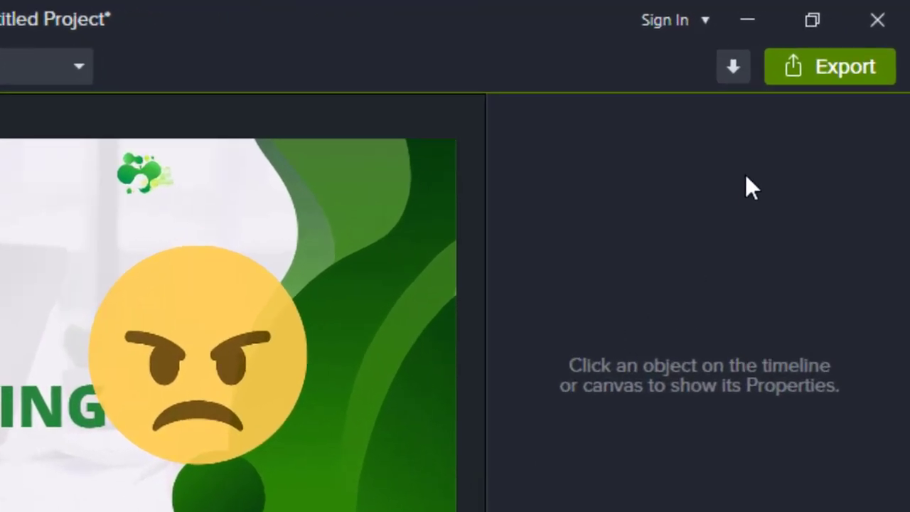
left_click(804, 75)
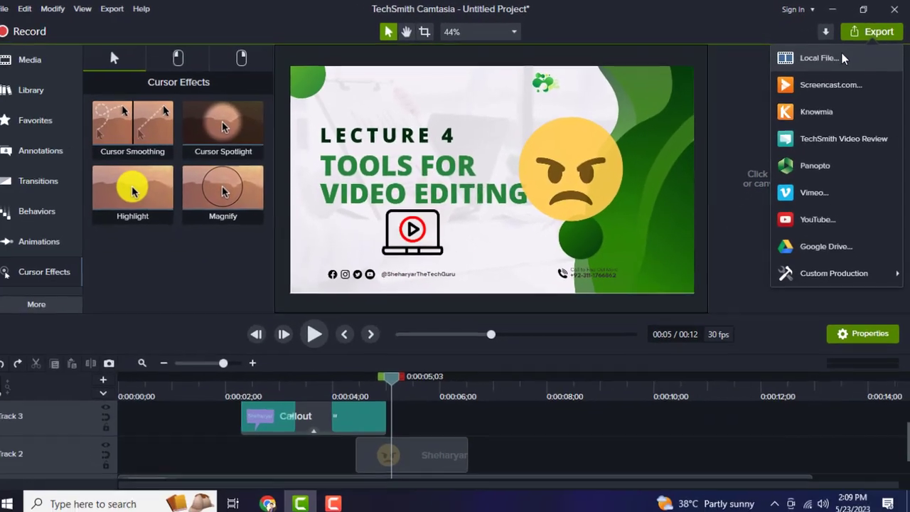
left_click(643, 121)
left_click(552, 430)
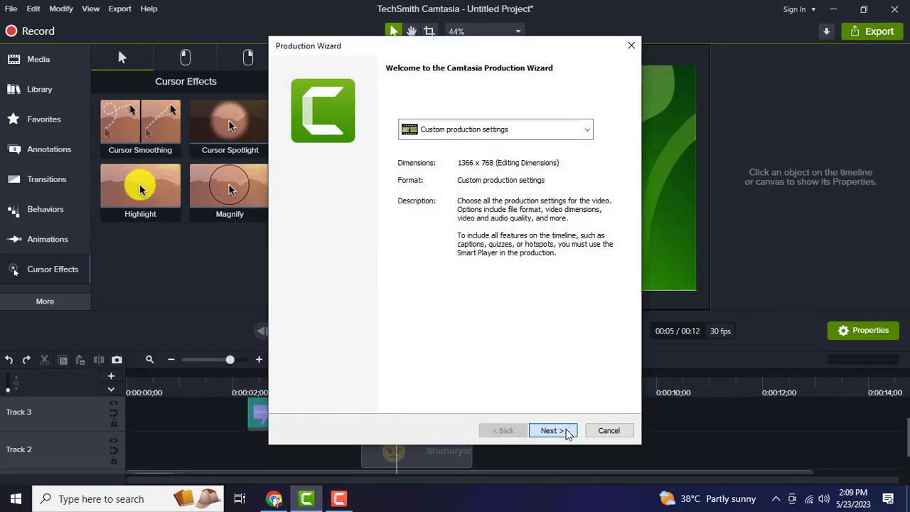
left_click(555, 430)
left_click(553, 430)
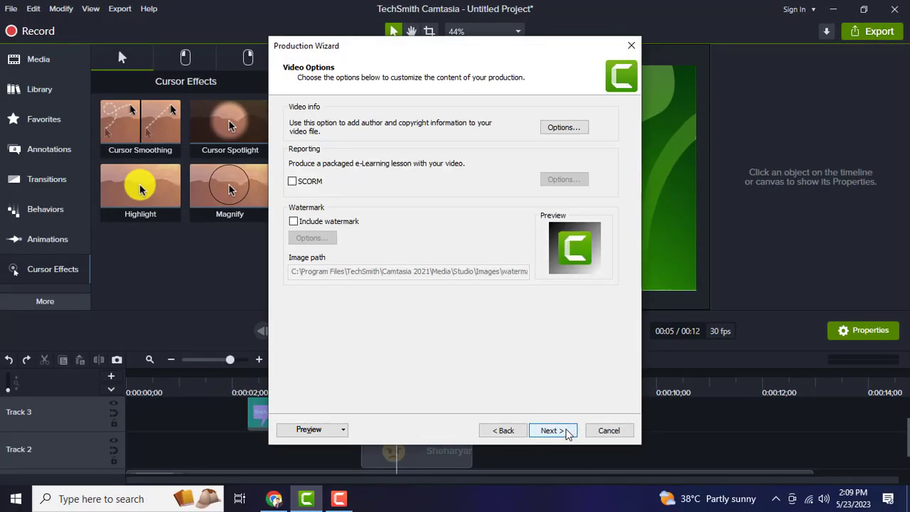
left_click(553, 430)
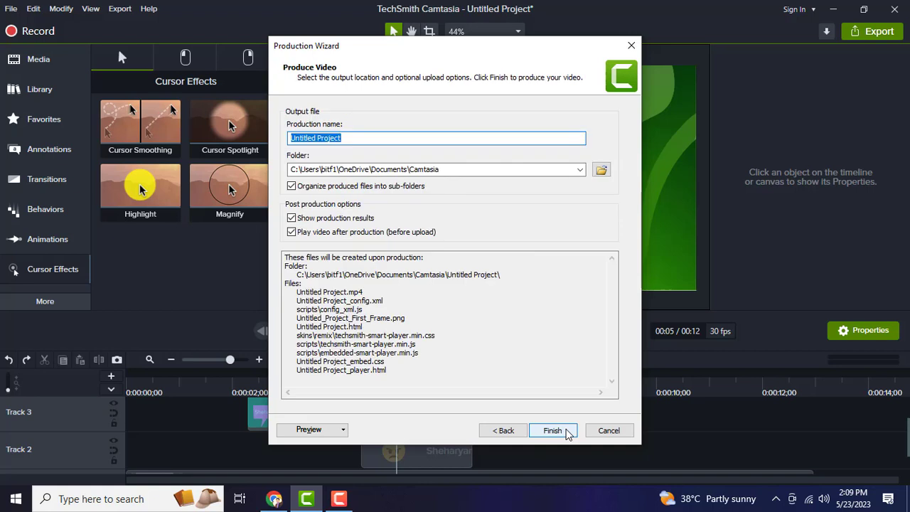
type("Sheharyar")
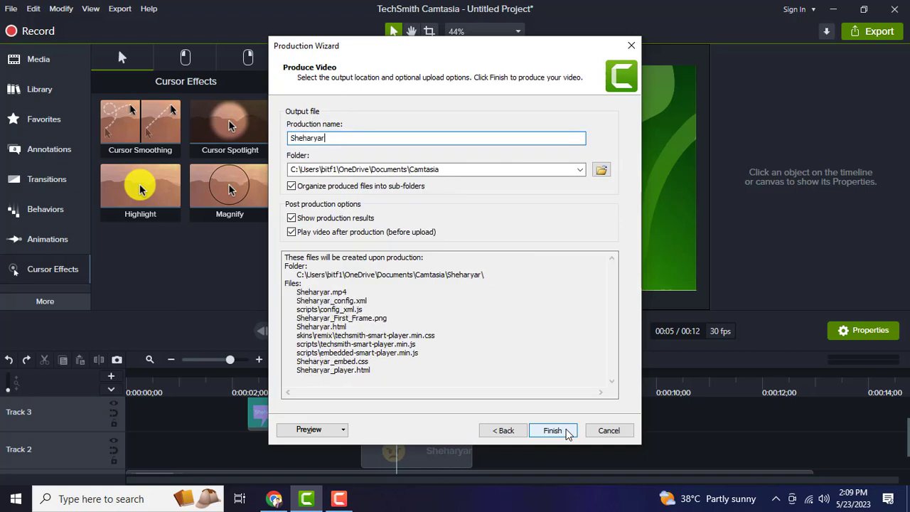
left_click(551, 430)
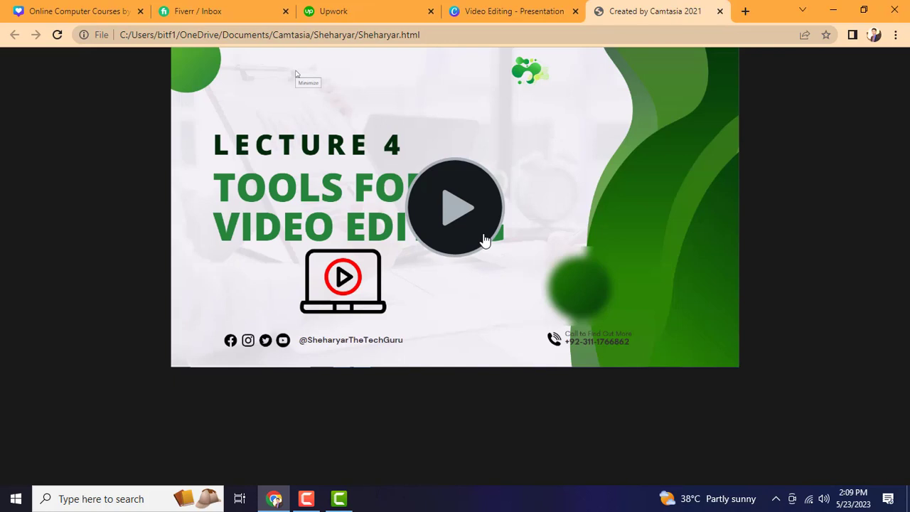
Step: Play the produced video in the Chrome browser and return to Camtasia to close the production results
left_click(483, 241)
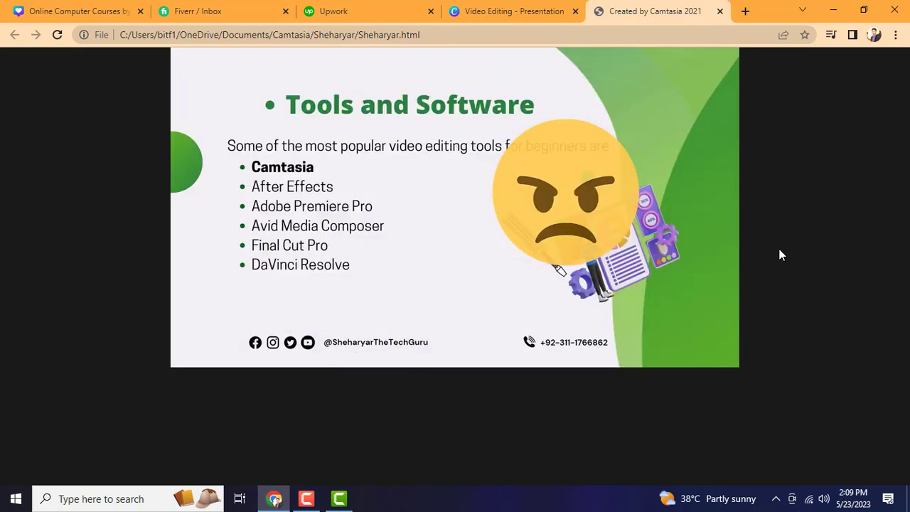
left_click(340, 499)
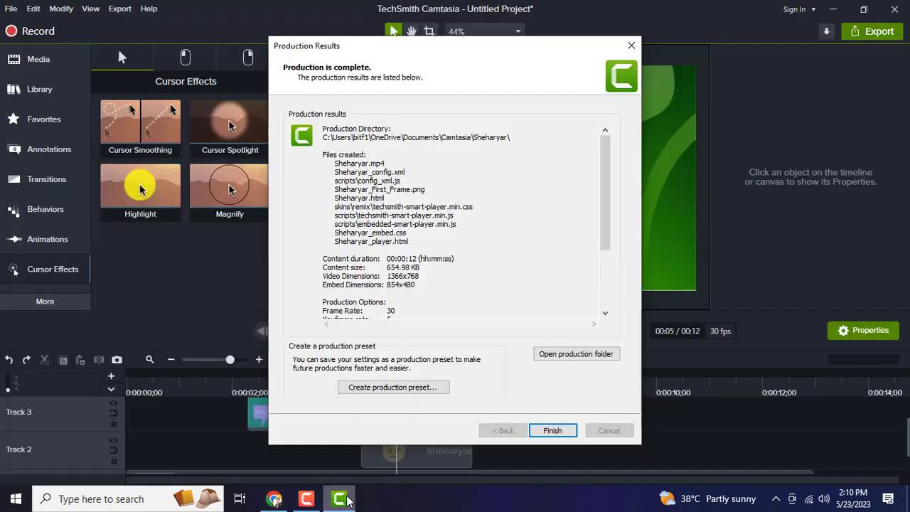
left_click(552, 430)
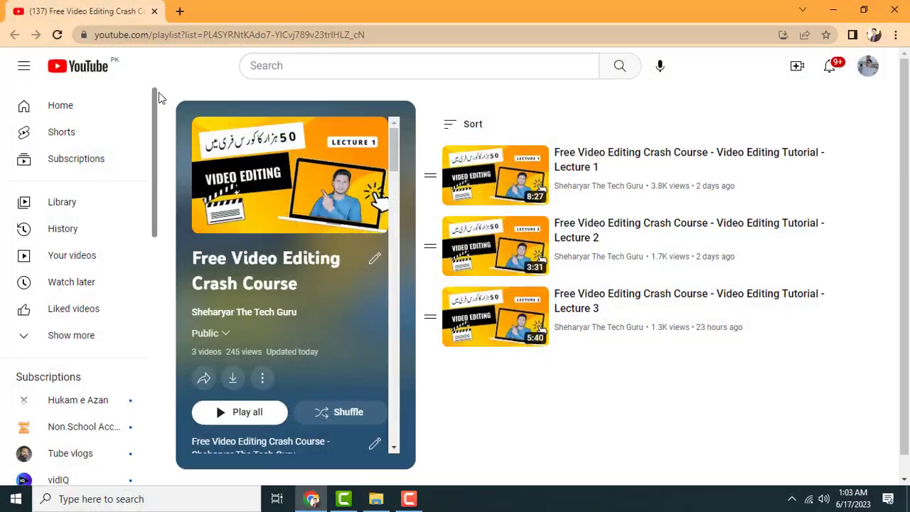
scroll(160, 97, "down", 1)
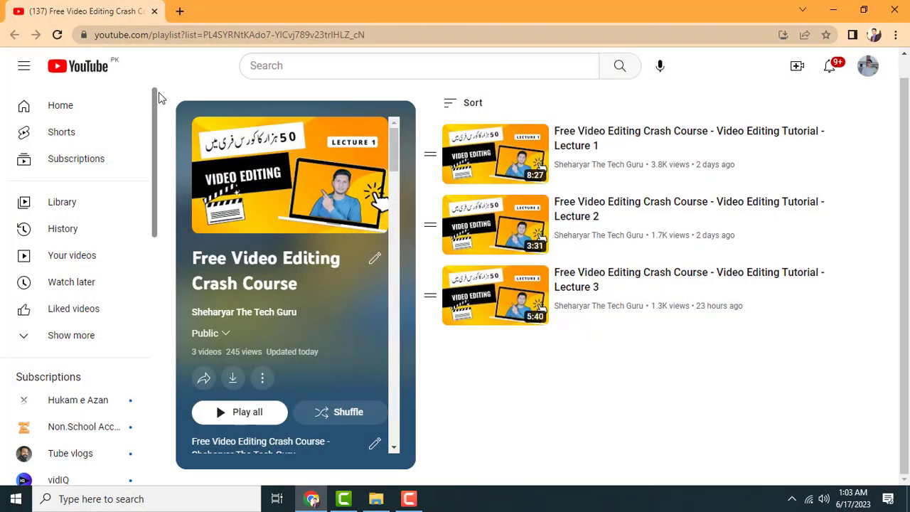